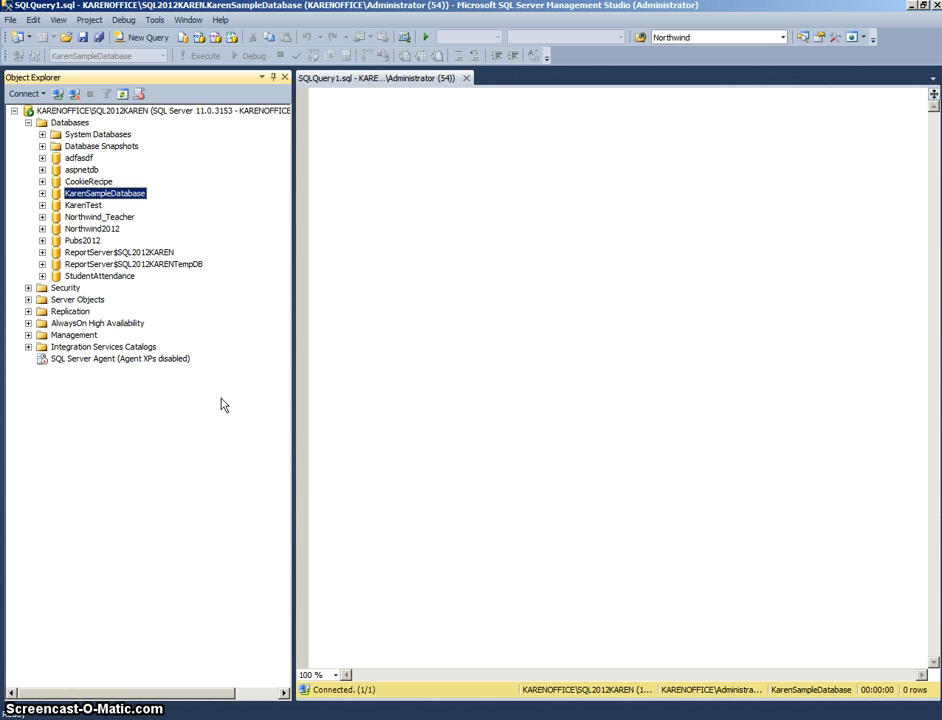
- Open the properties of KarenSampleDatabase and review its General and Options pages
click(219, 405)
right_click(113, 197)
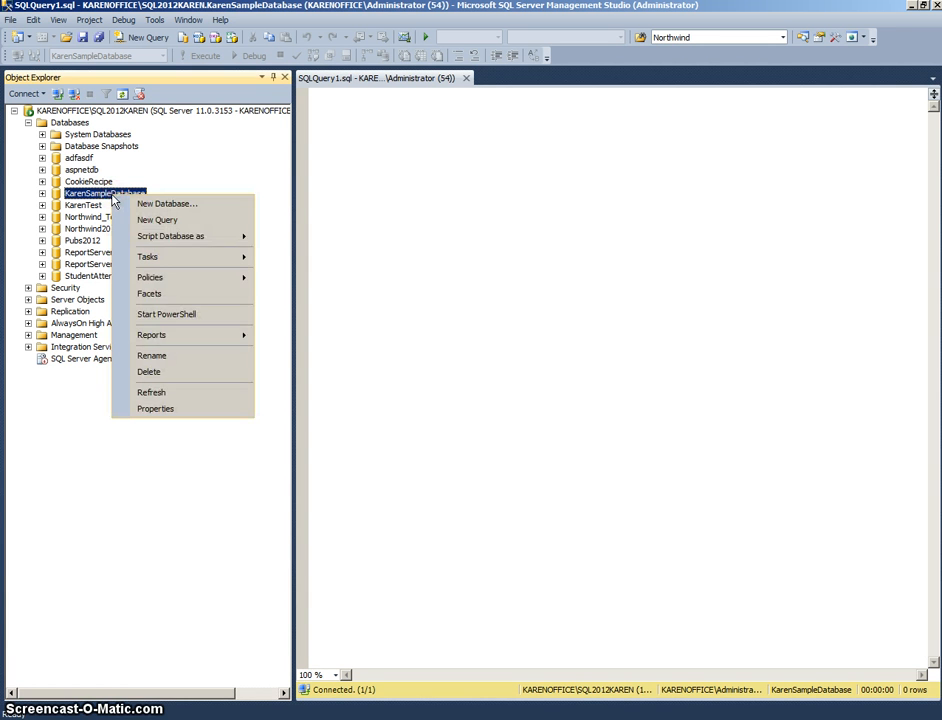
click(152, 409)
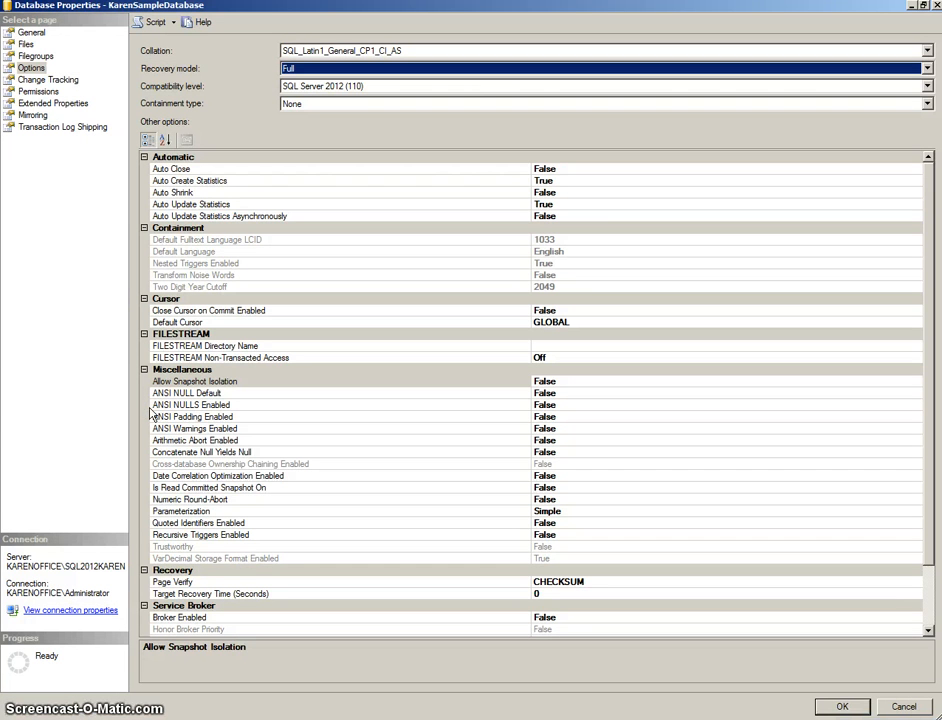
click(31, 33)
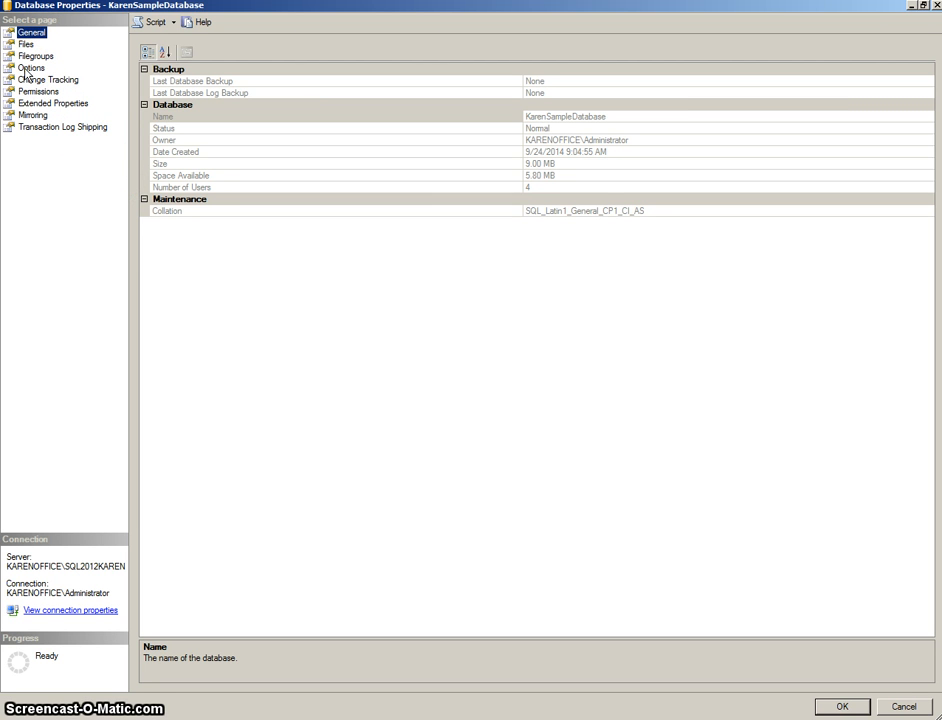
click(29, 68)
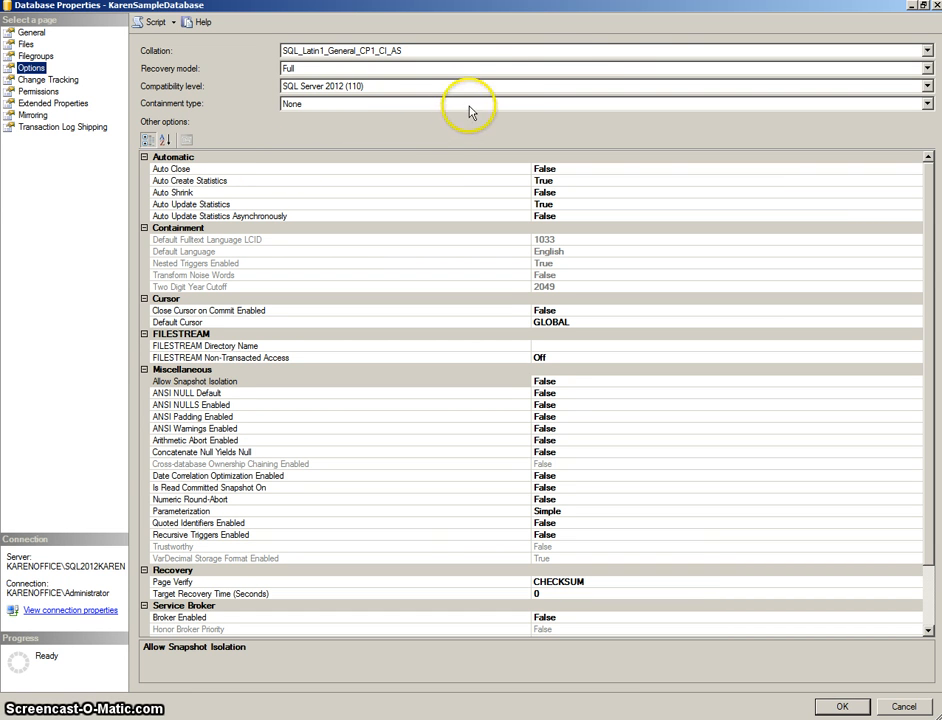
- Look through the collations and recovery models available for KarenSampleDatabase
click(417, 51)
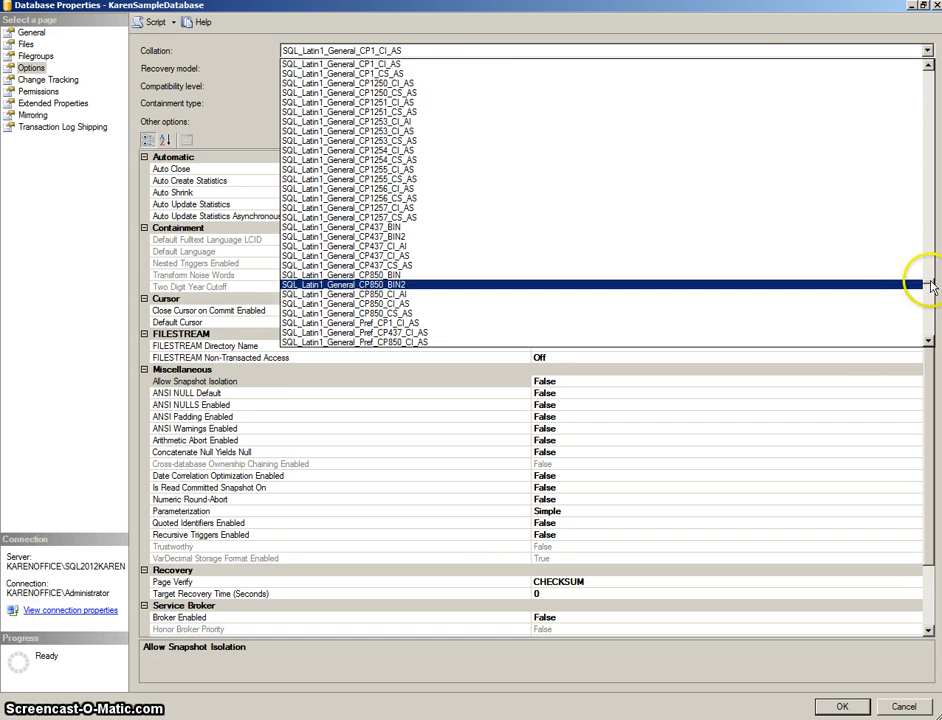
drag(930, 287, 930, 298)
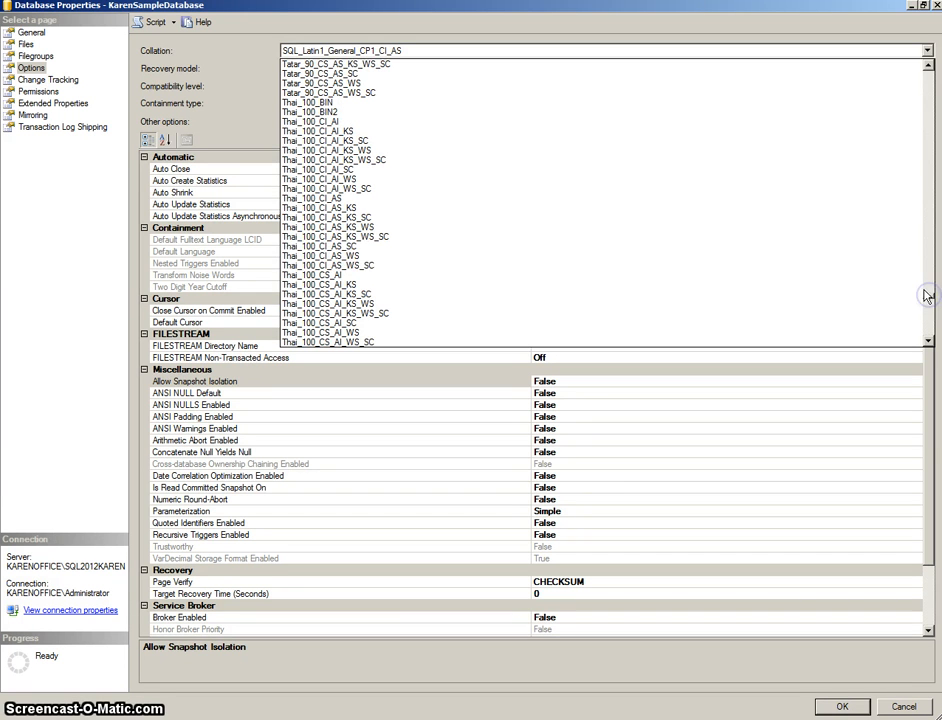
click(668, 47)
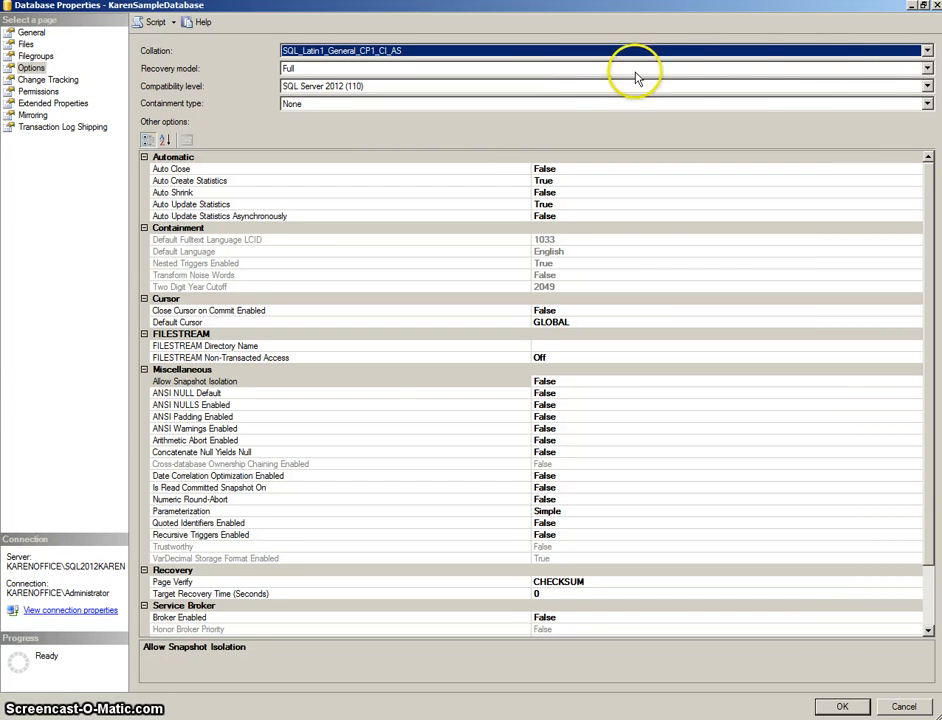
click(927, 69)
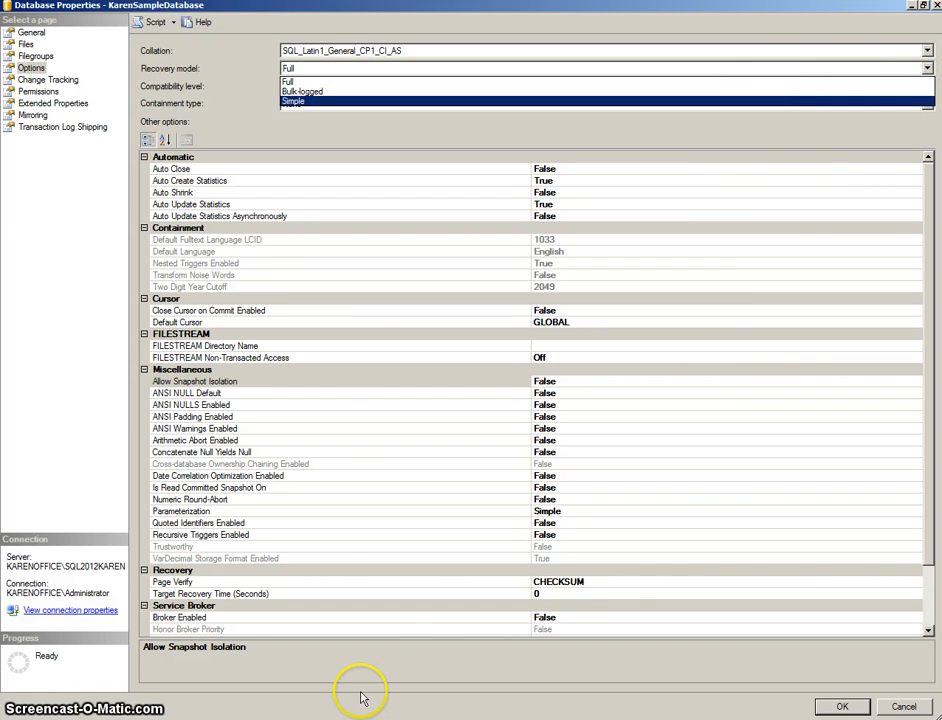
- Switch to the web browser and look over the MSDN article on SQL Server recovery models
click(915, 12)
click(913, 10)
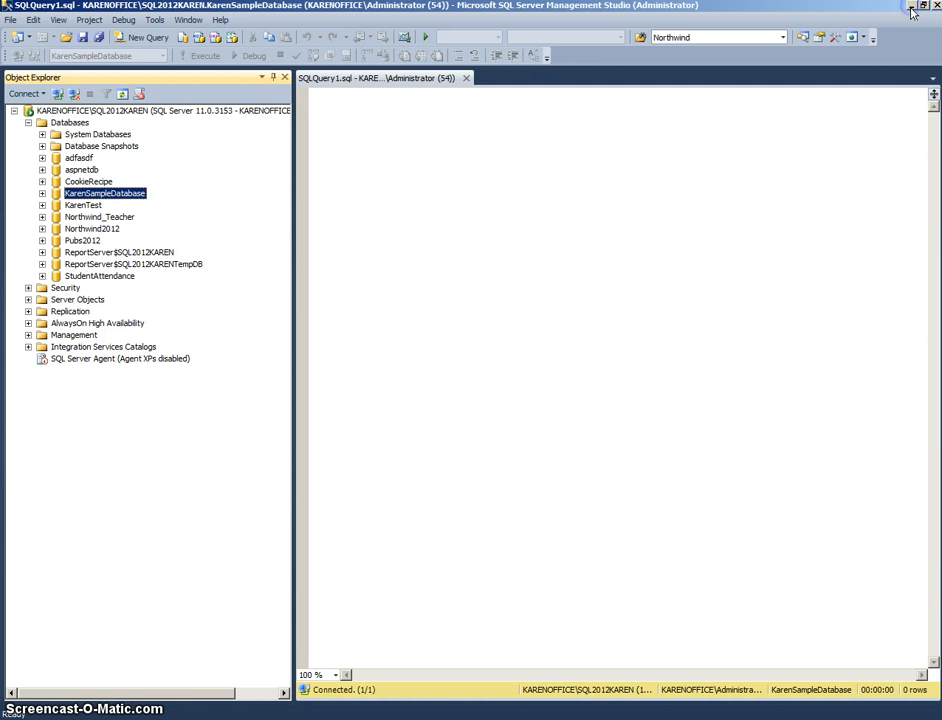
click(912, 10)
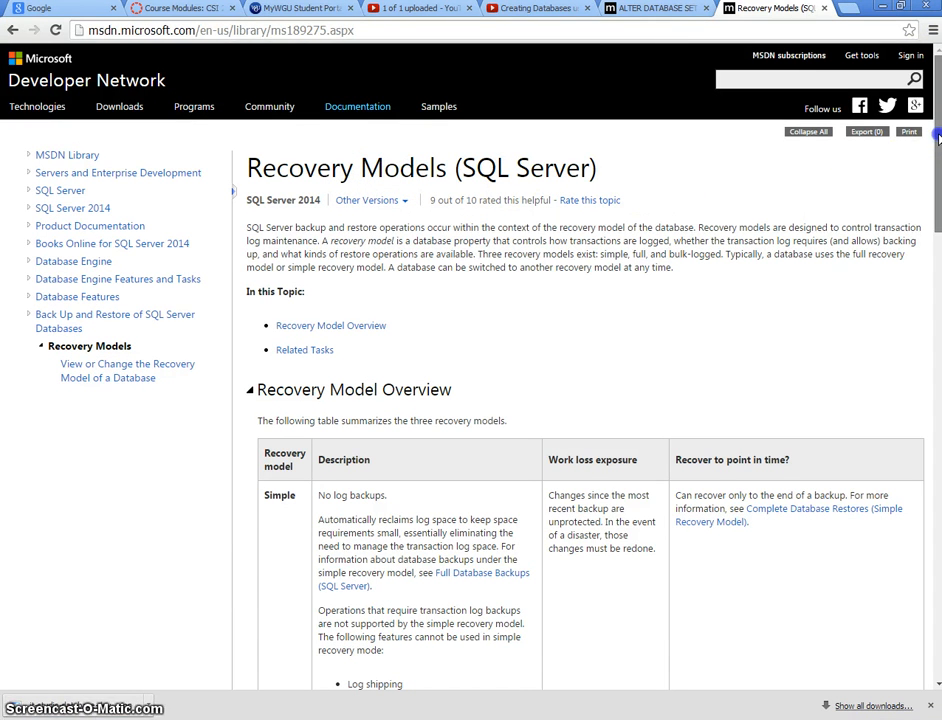
mouse_move(938, 137)
mouse_down()
mouse_move(938, 267)
mouse_move(936, 128)
mouse_up()
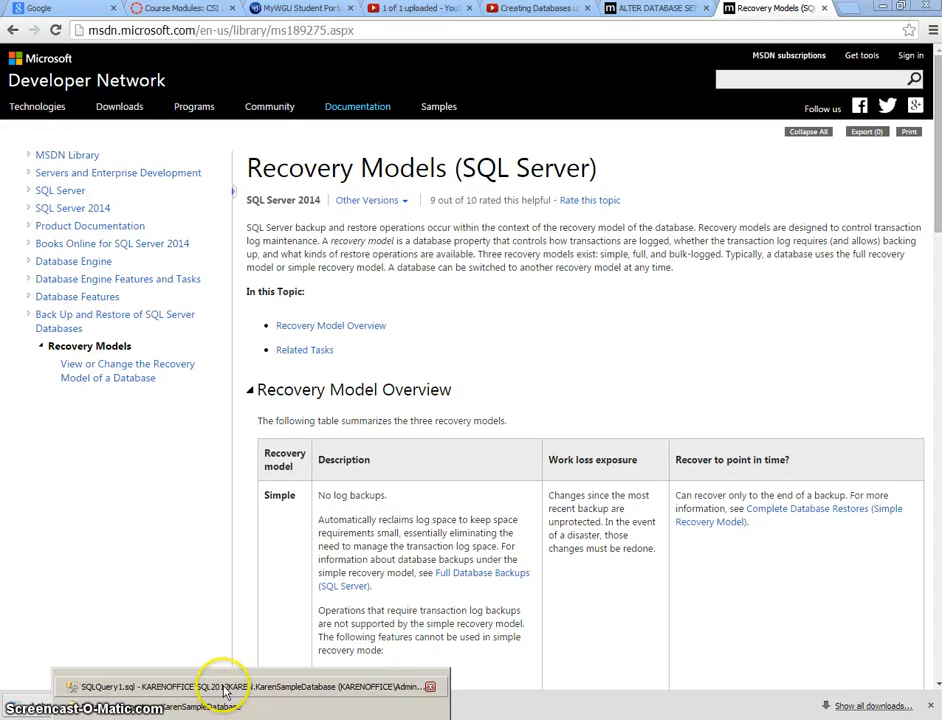
- Return to SQL Server Management Studio and show the Options page of KarenSampleDatabase's properties in a maximized window
click(225, 690)
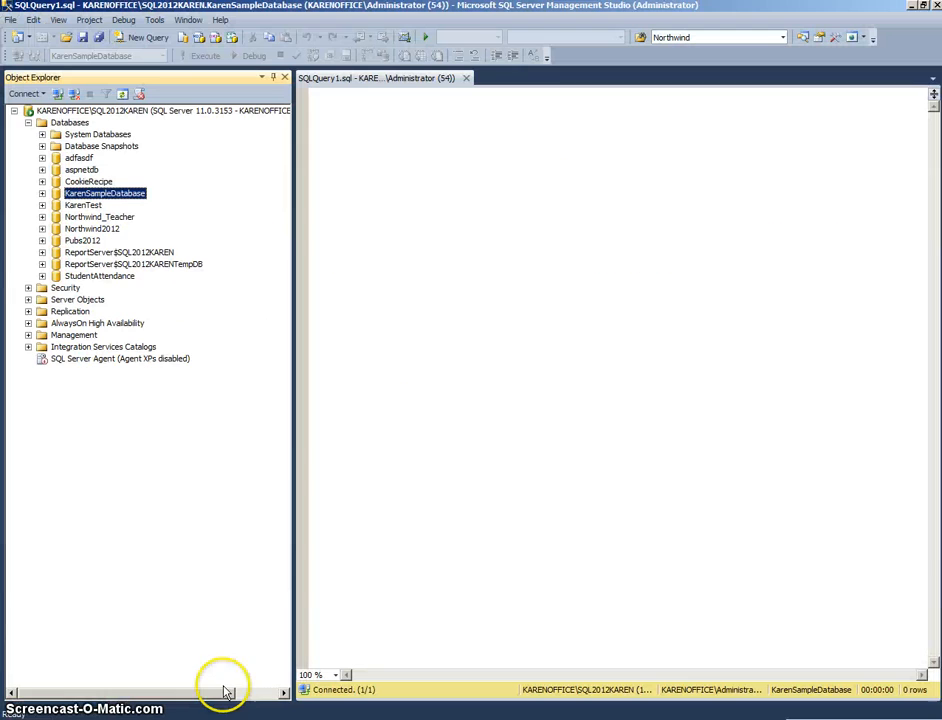
right_click(129, 195)
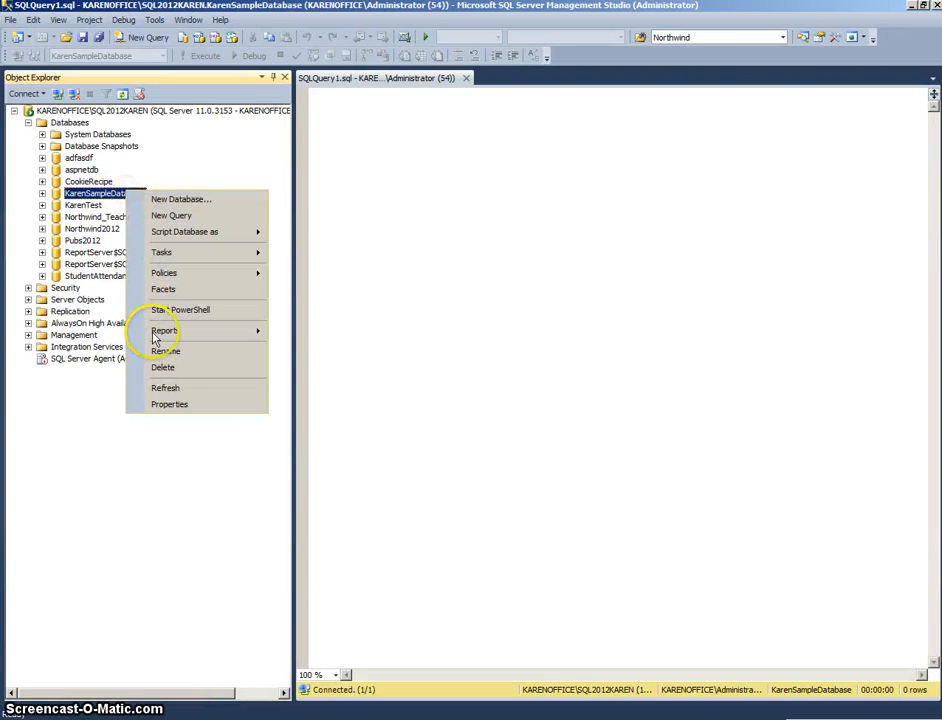
click(170, 404)
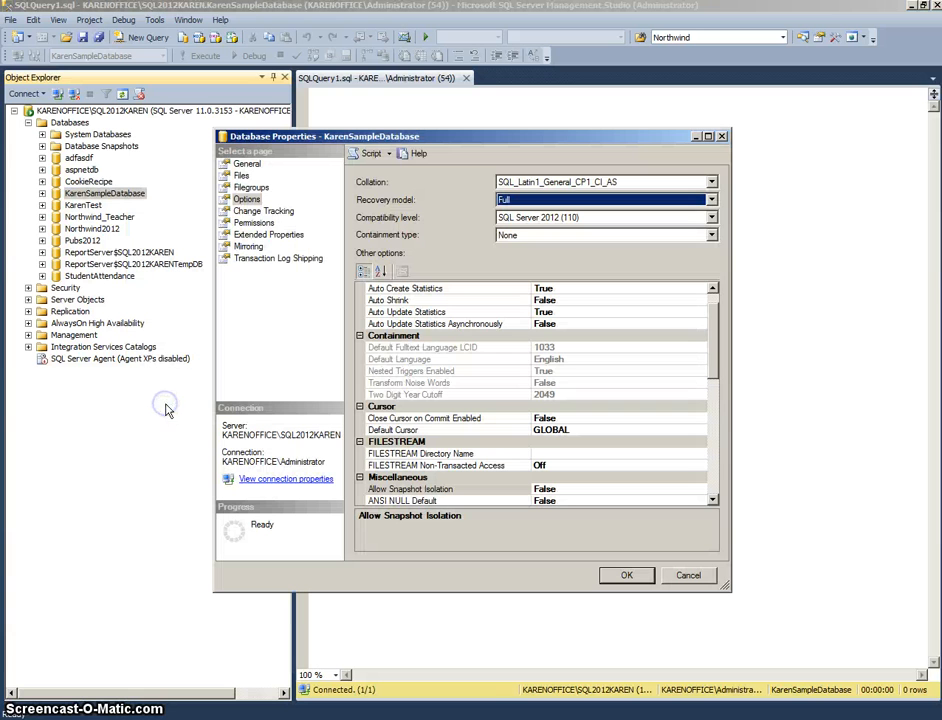
click(247, 200)
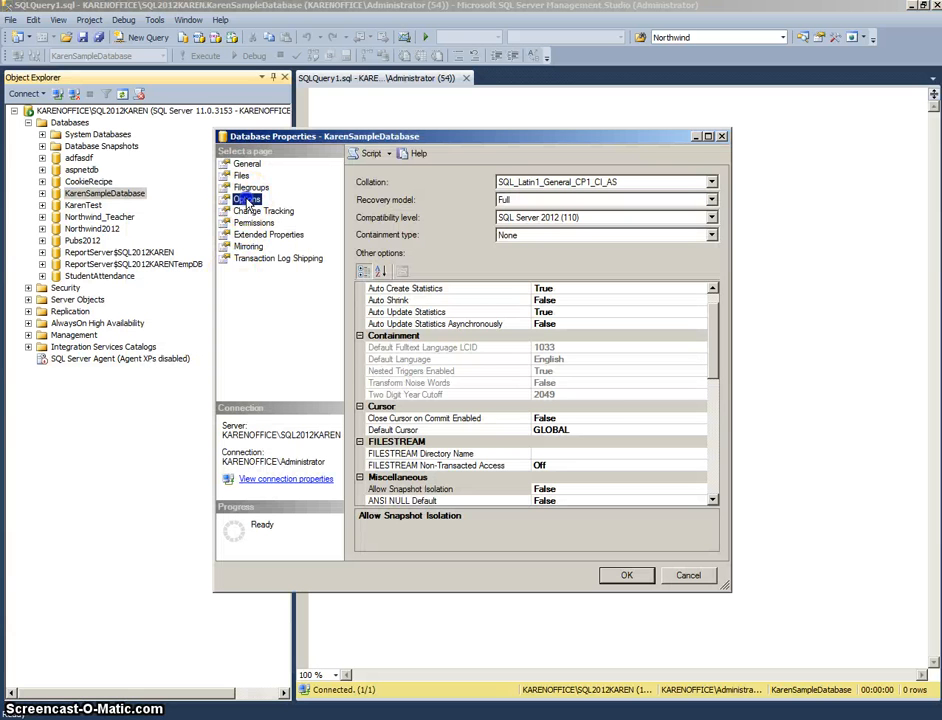
click(707, 137)
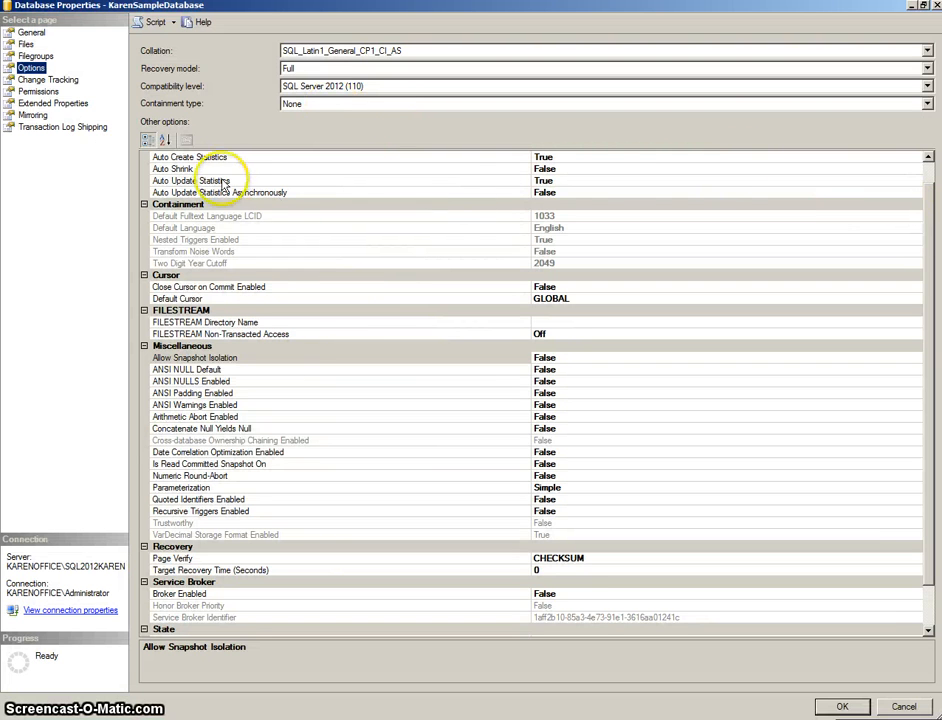
- Set the Database Read-Only state option of KarenSampleDatabase to True
click(932, 220)
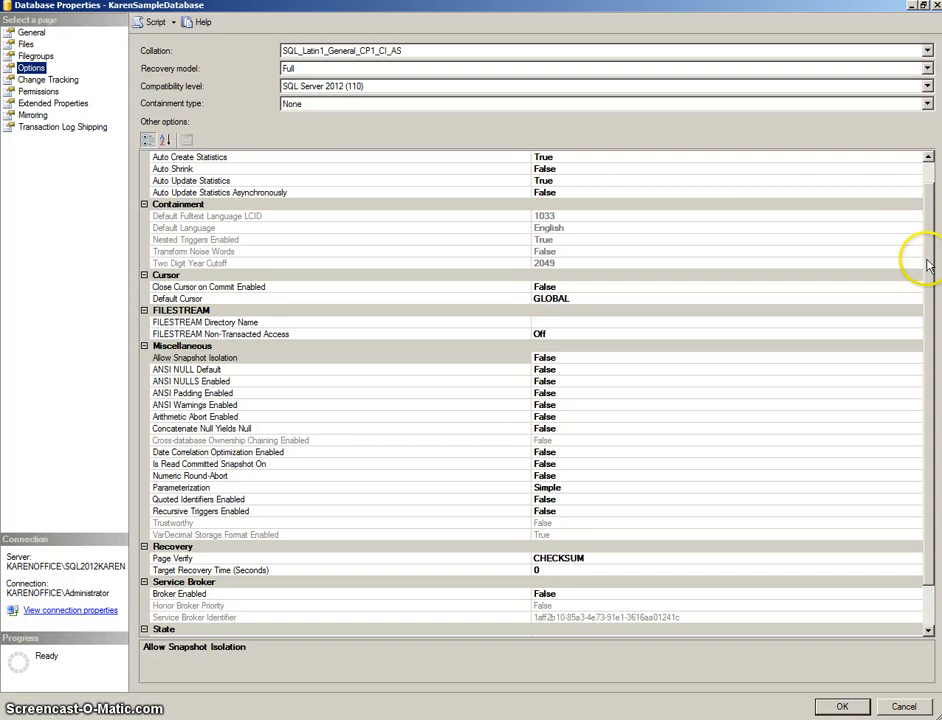
drag(925, 257, 927, 229)
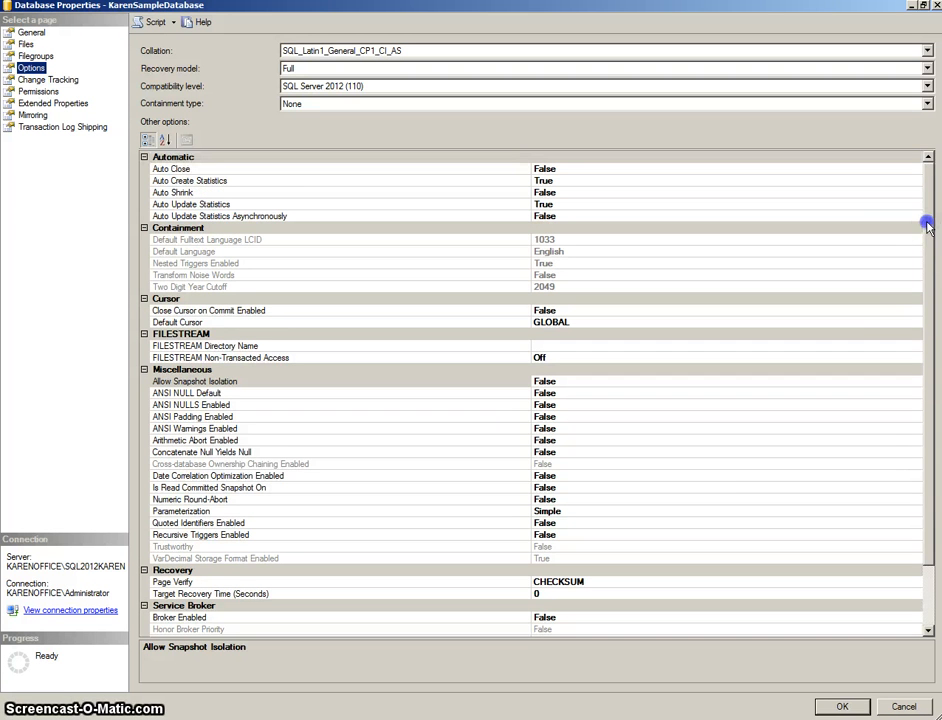
drag(927, 227, 930, 311)
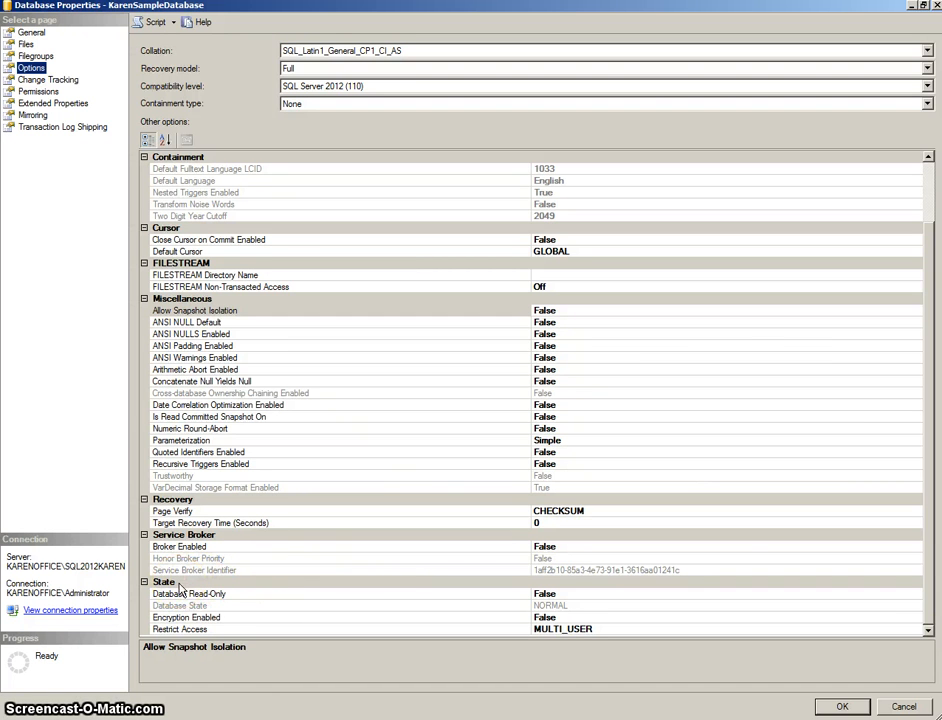
click(236, 598)
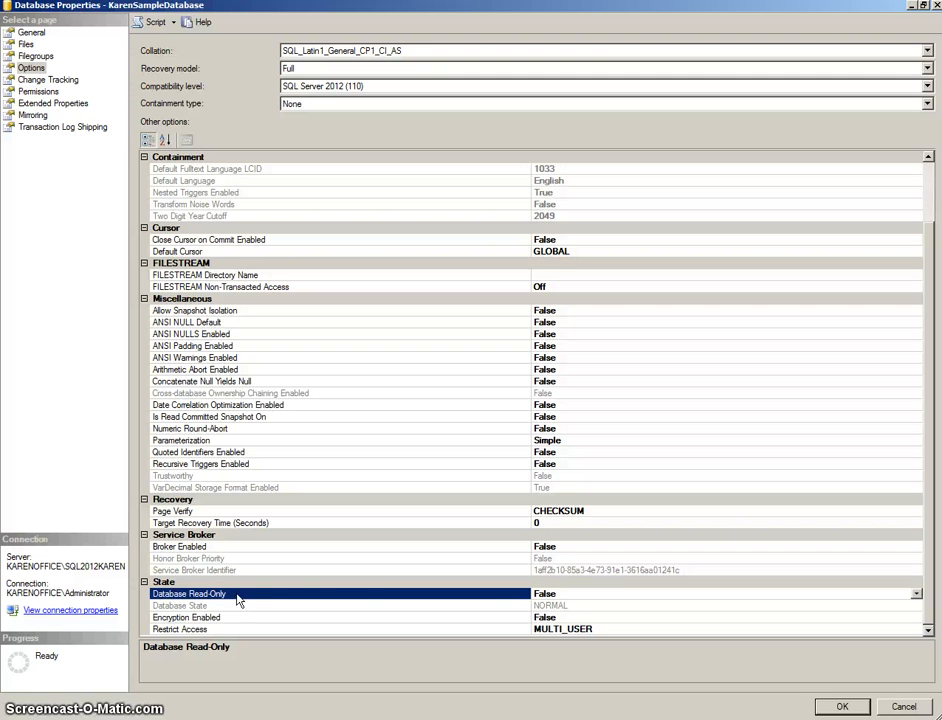
click(917, 594)
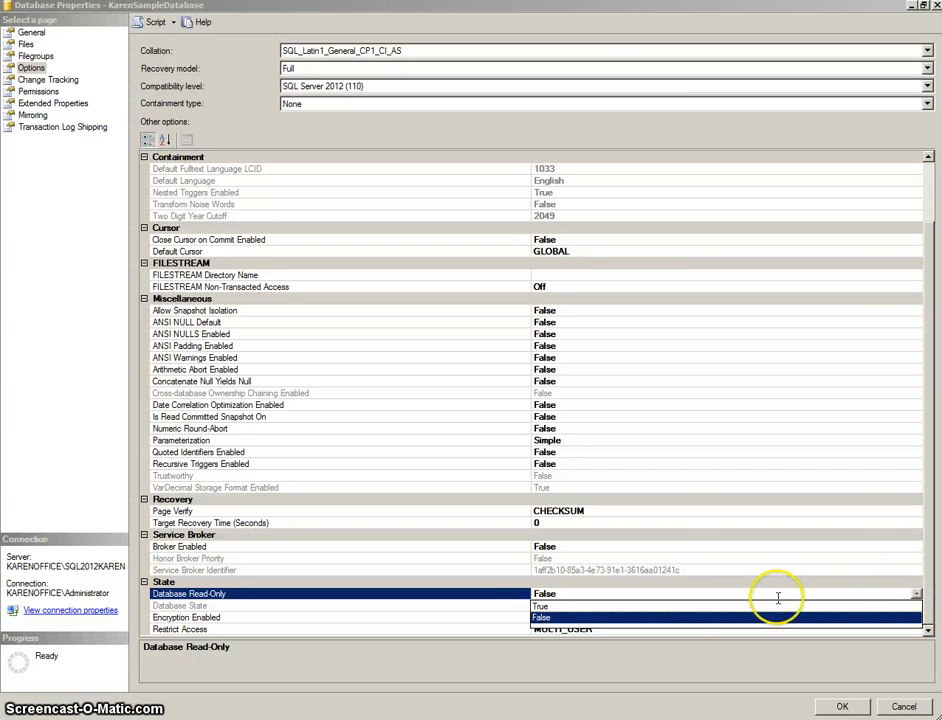
click(540, 606)
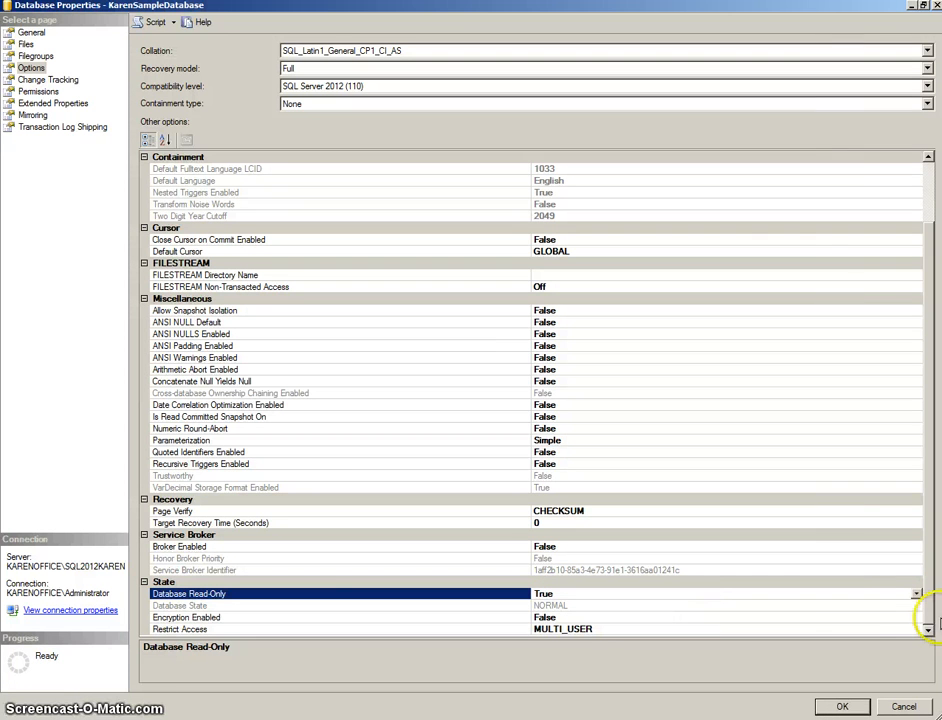
- Set Restrict Access to RESTRICTED_USER and apply the property changes, agreeing to close all other connections to the database
click(296, 630)
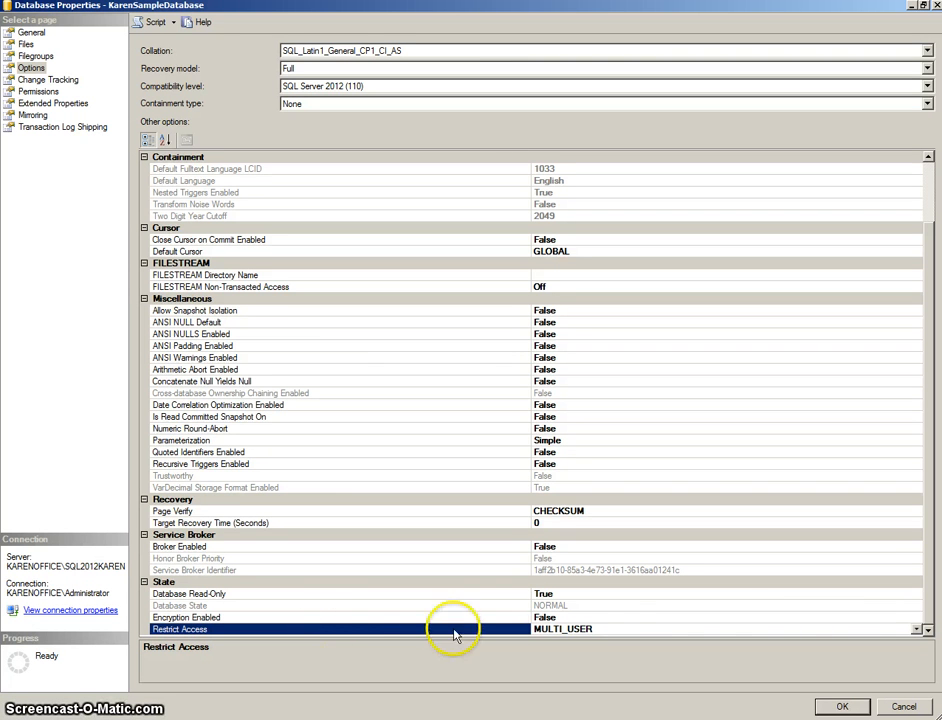
click(915, 630)
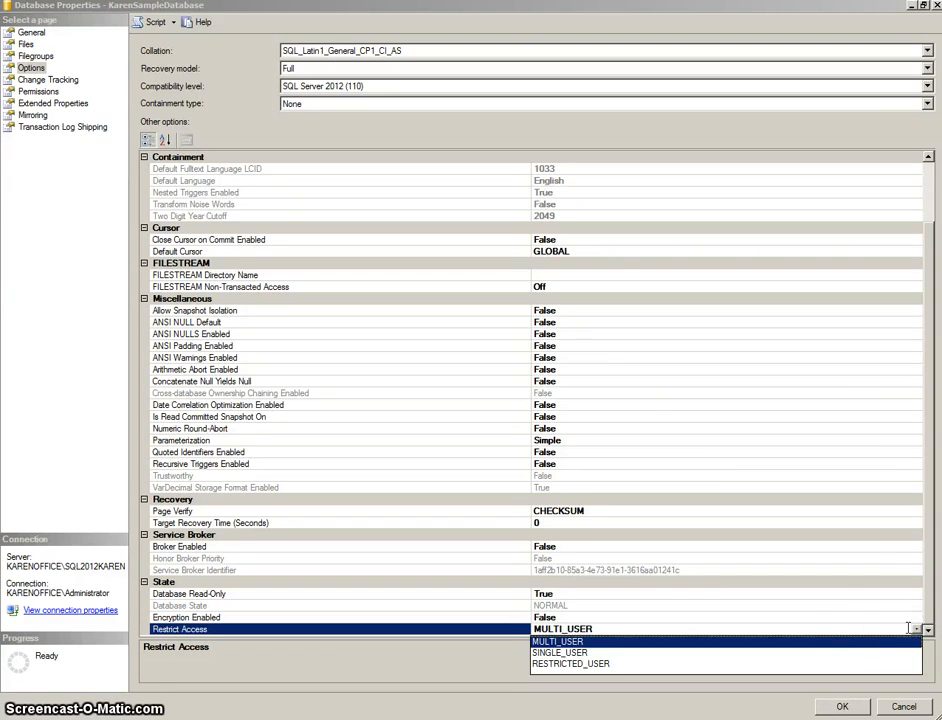
click(563, 652)
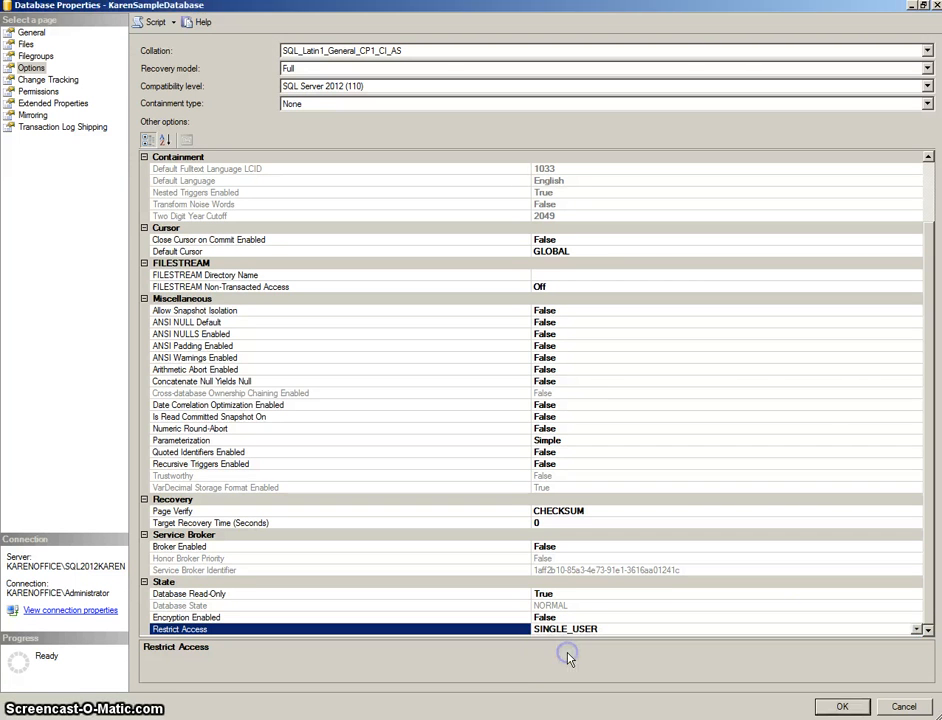
click(919, 631)
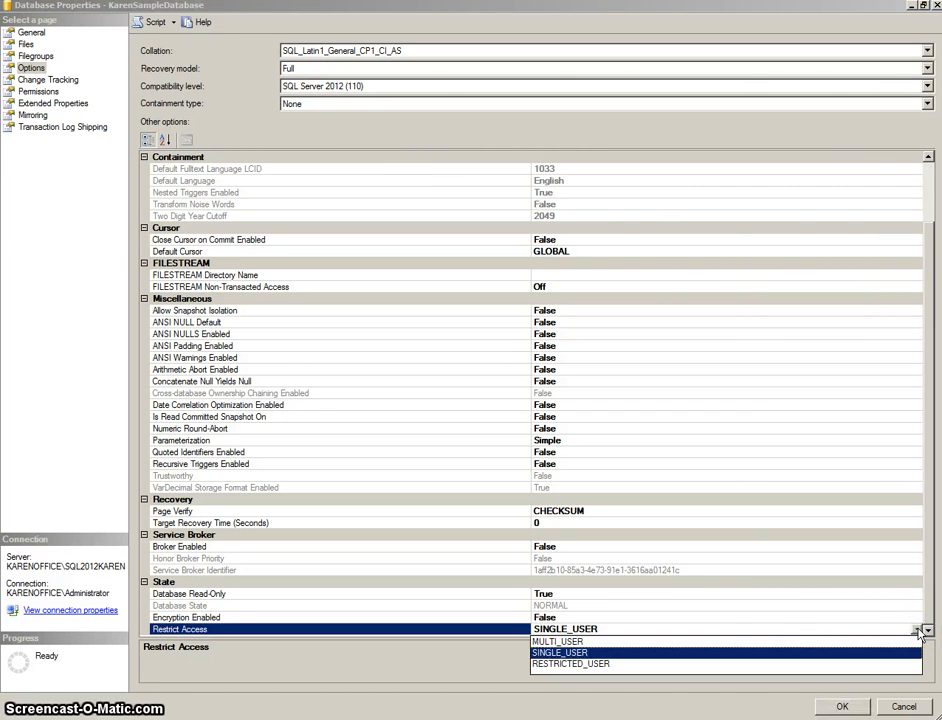
click(586, 665)
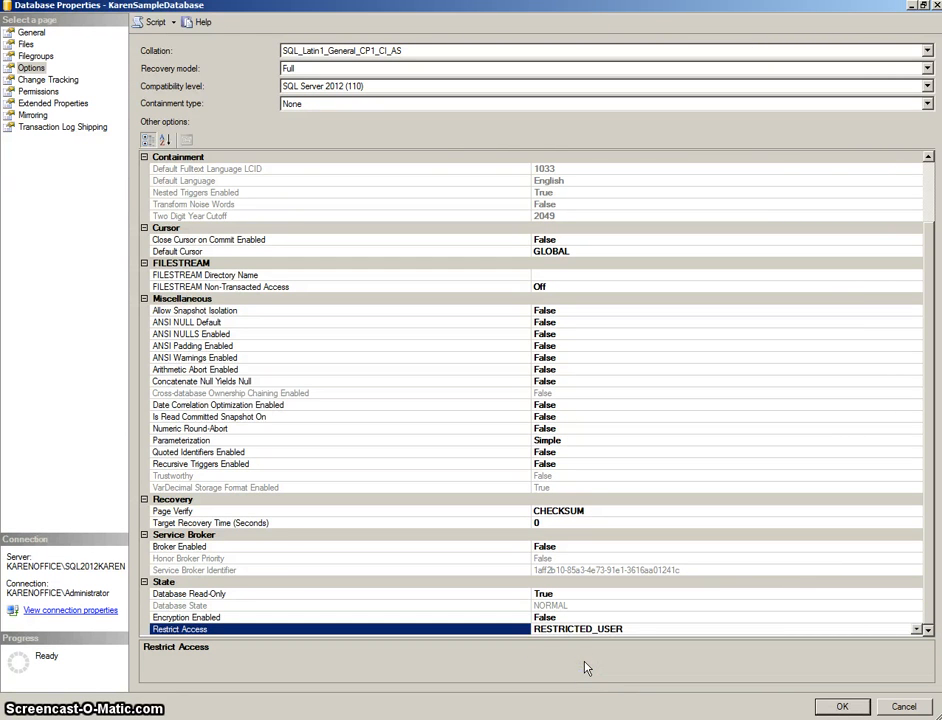
click(838, 706)
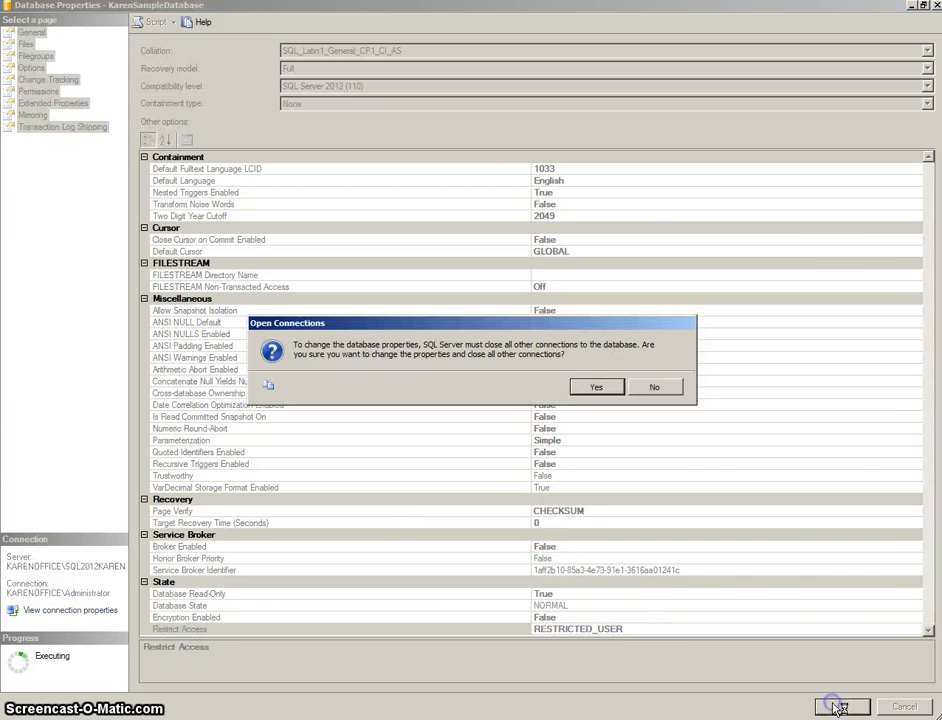
click(597, 387)
click(285, 172)
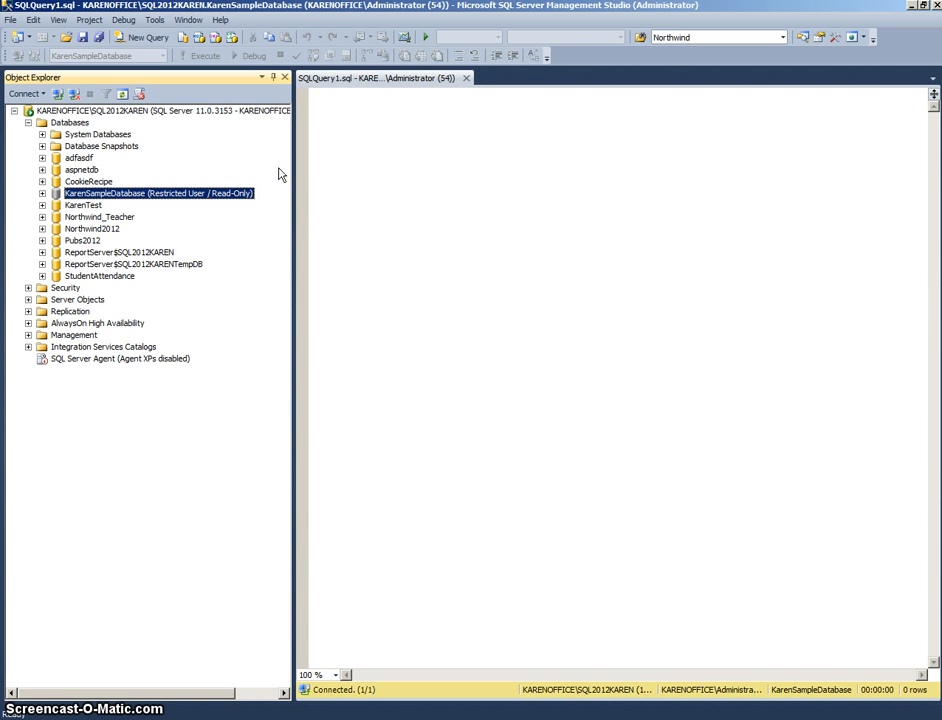
click(241, 207)
- Write and execute the query "Alter database KarenSampleDatabase set read_write"
click(345, 121)
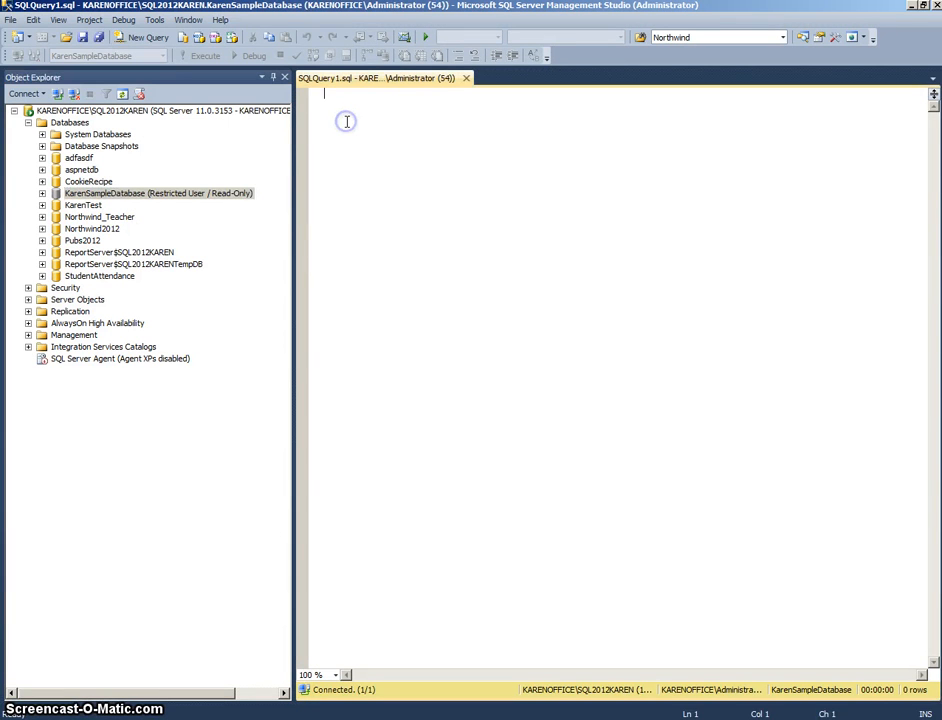
click(351, 130)
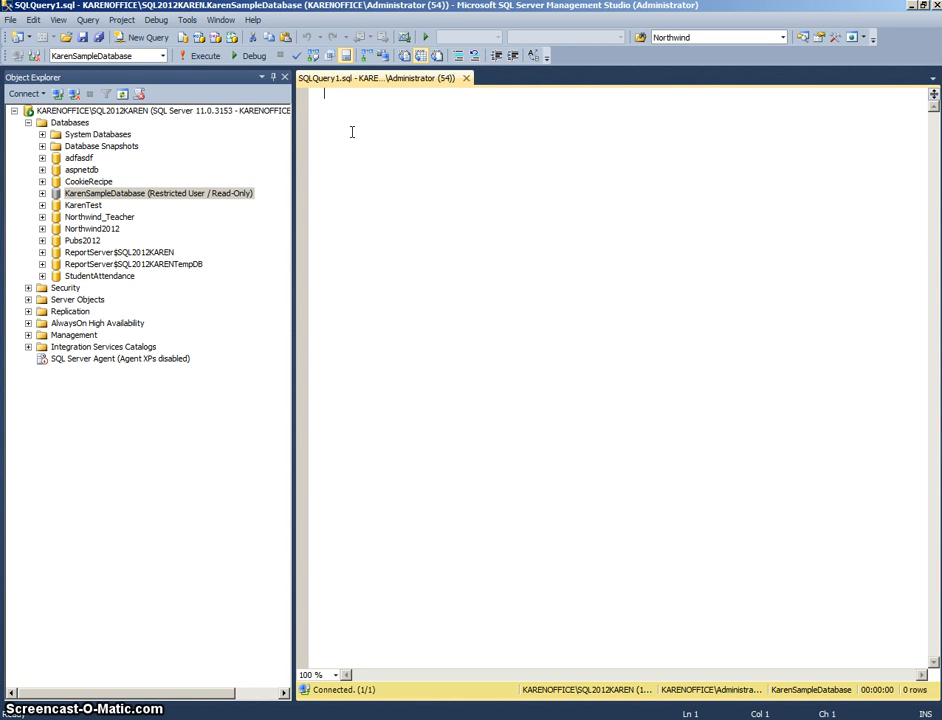
text(Alter database)
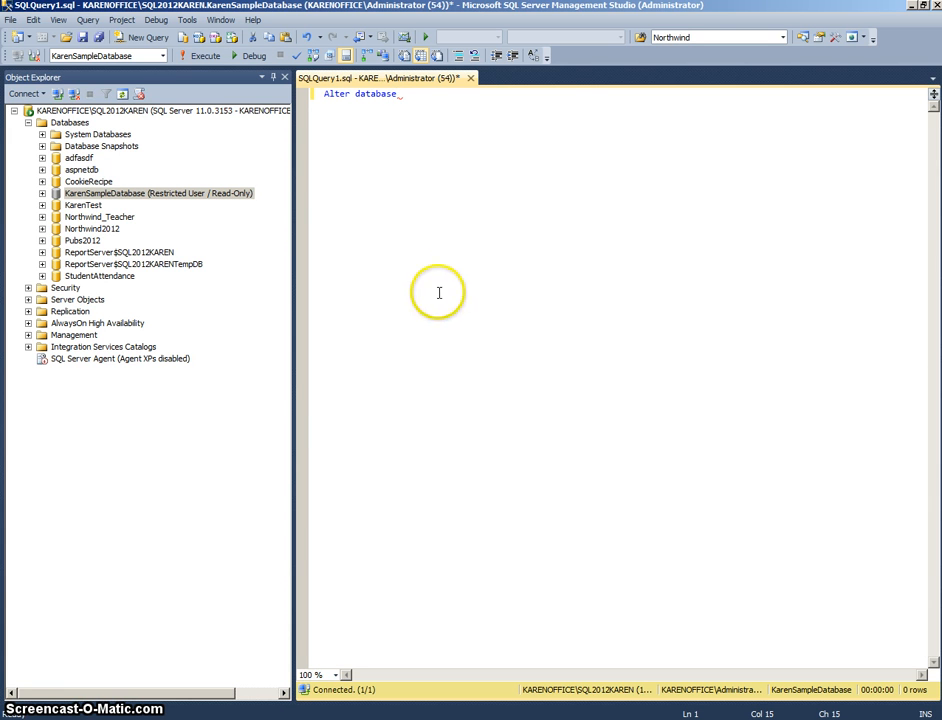
text(KarenSampleDatabase set read_write)
key(F5)
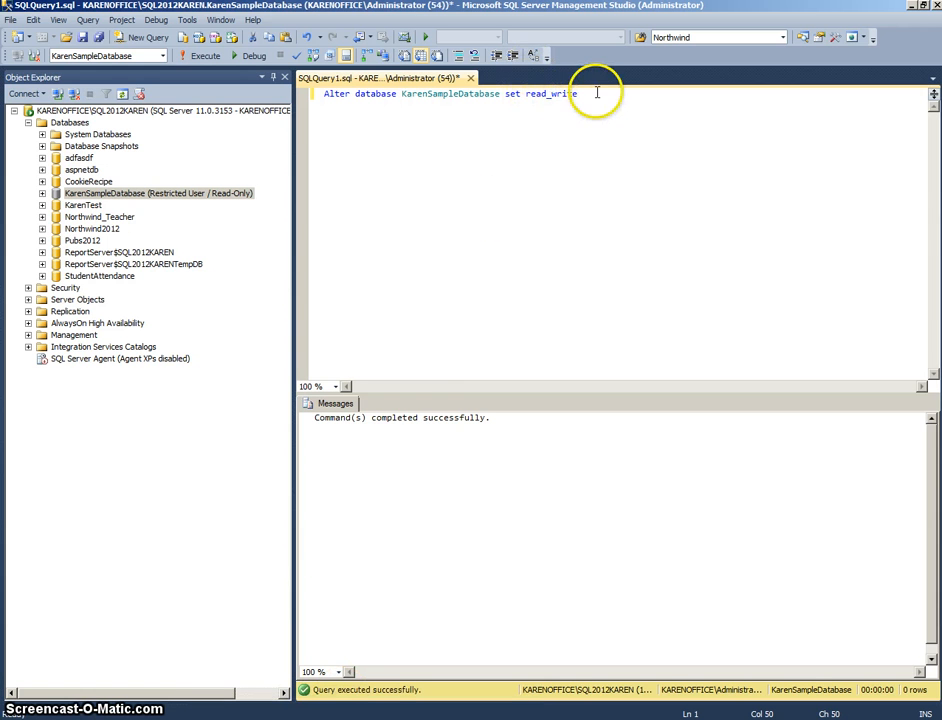
drag(595, 93, 322, 93)
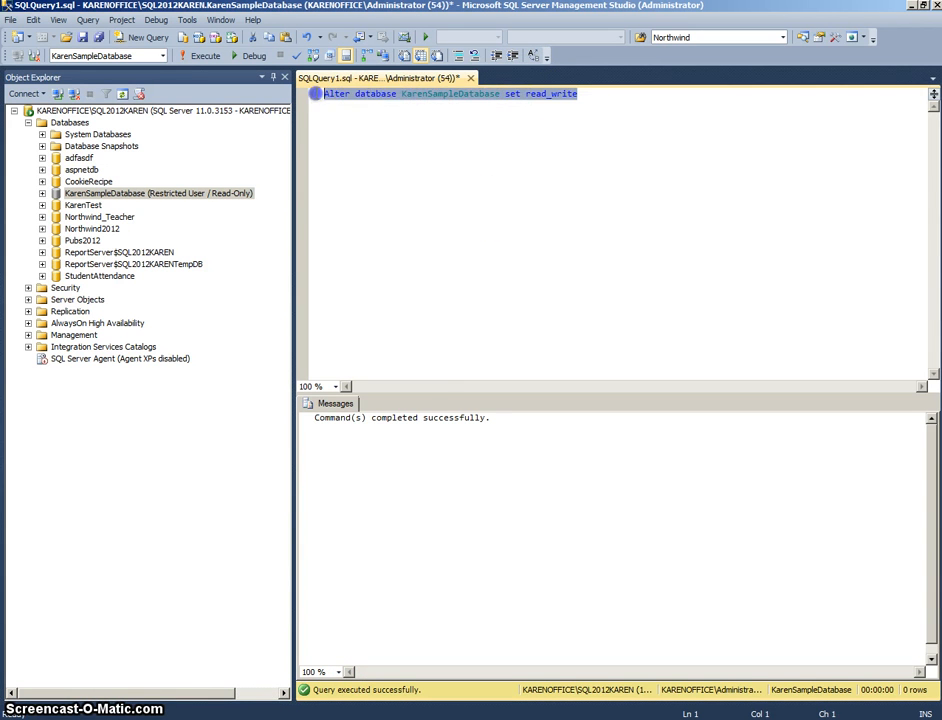
click(410, 93)
double_click(410, 93)
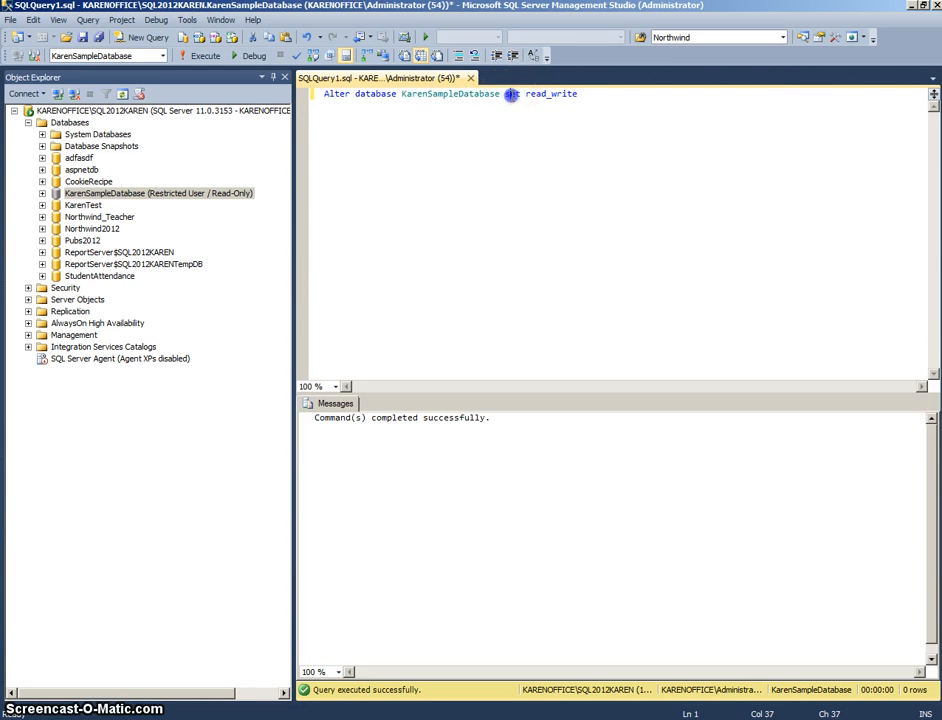
- Highlight the set keyword and the read_write option in the ALTER DATABASE statement
double_click(510, 93)
double_click(534, 93)
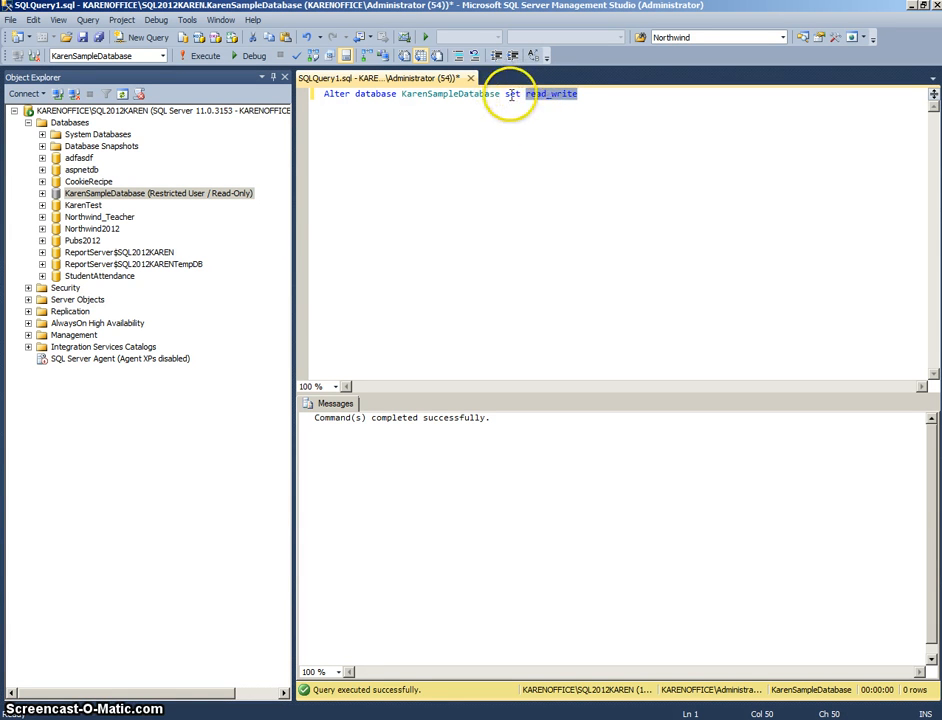
double_click(512, 93)
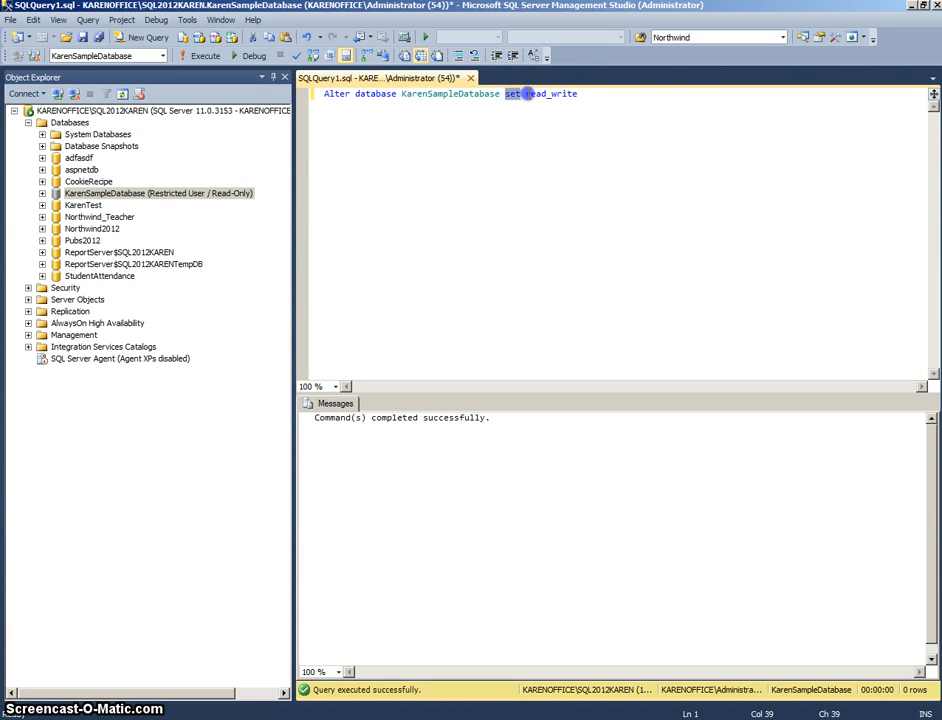
drag(525, 93, 594, 97)
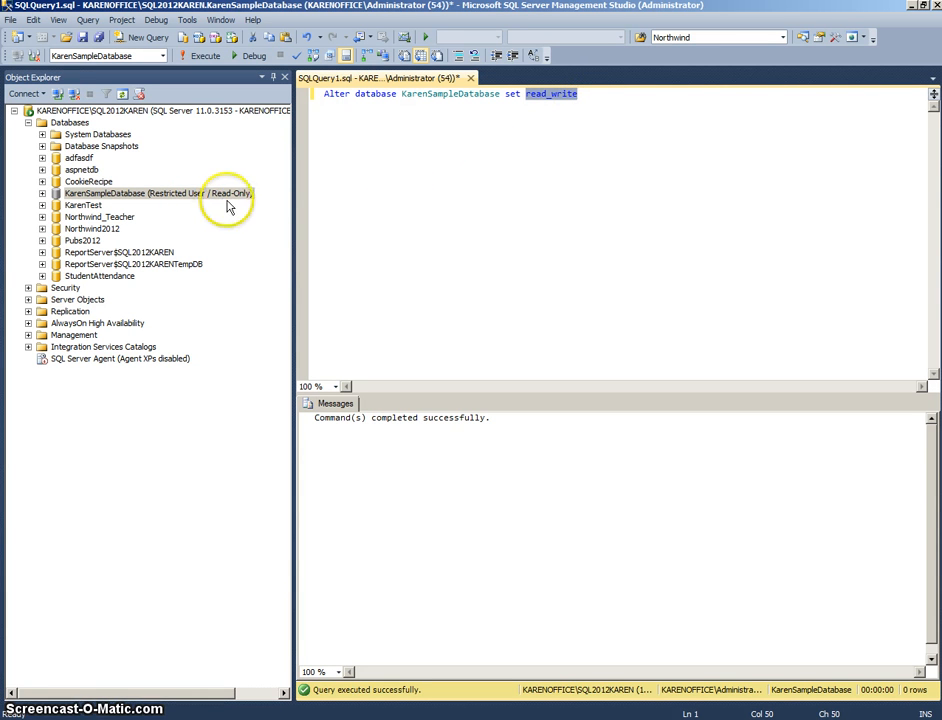
- Execute the entire "Alter database KarenSampleDatabase set read_write" statement and refresh the Databases folder in Object Explorer
drag(589, 97, 312, 99)
click(203, 57)
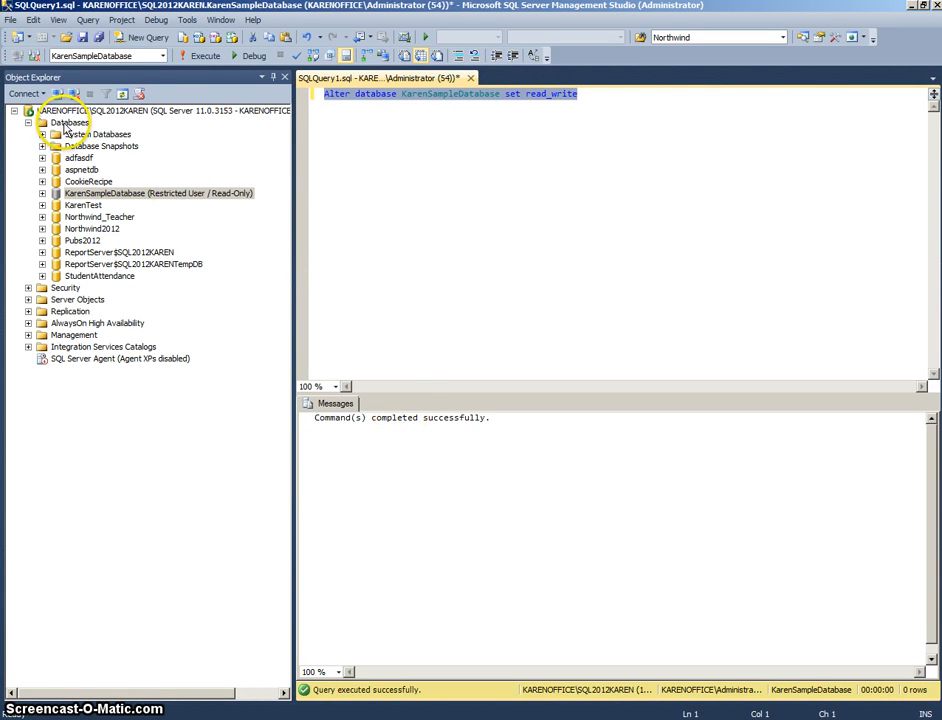
right_click(65, 126)
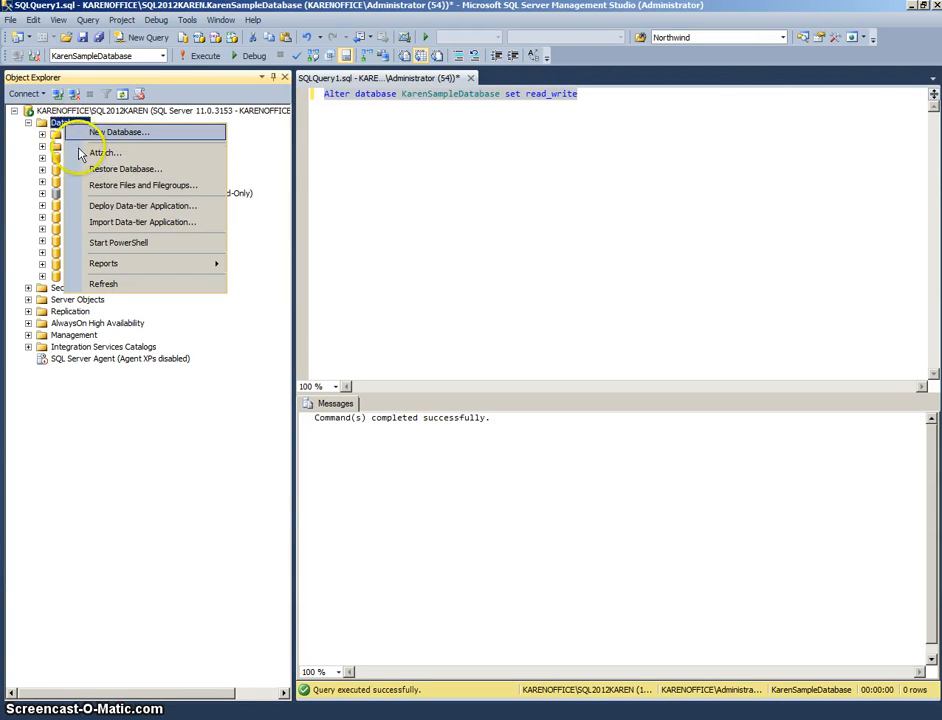
click(104, 285)
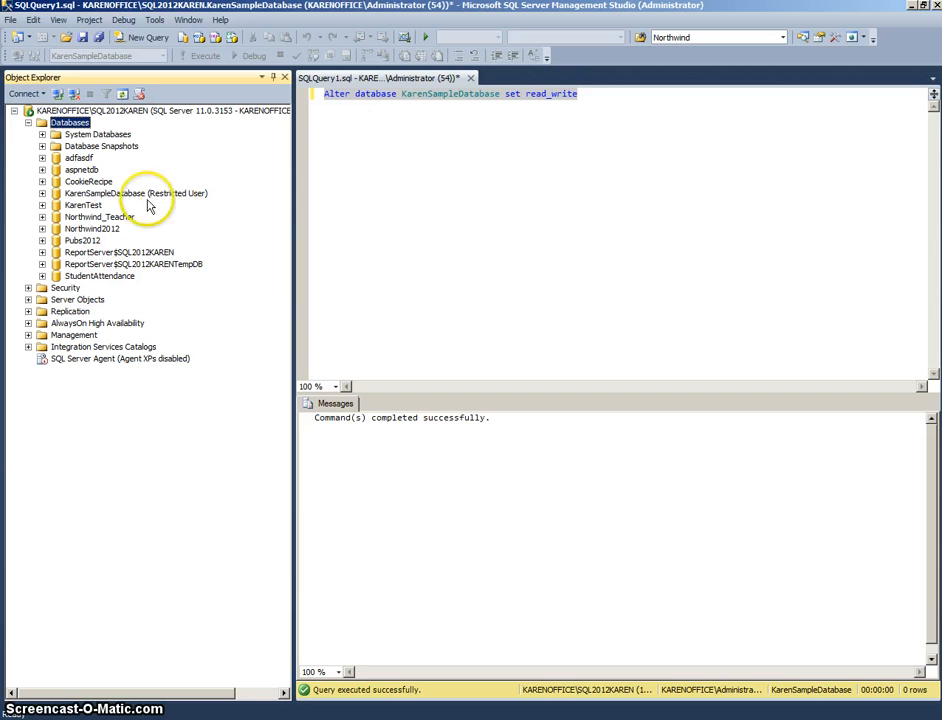
click(361, 122)
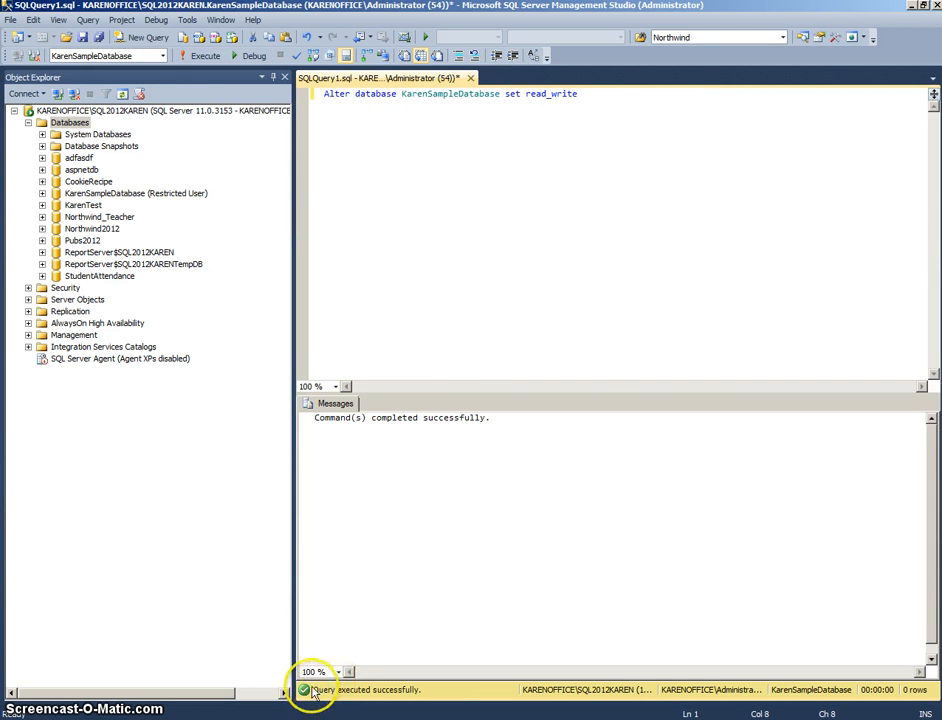
- Switch to the MSDN page "ALTER DATABASE SET Options (Transact-SQL)" in the browser and examine the statement's general syntax
click(912, 6)
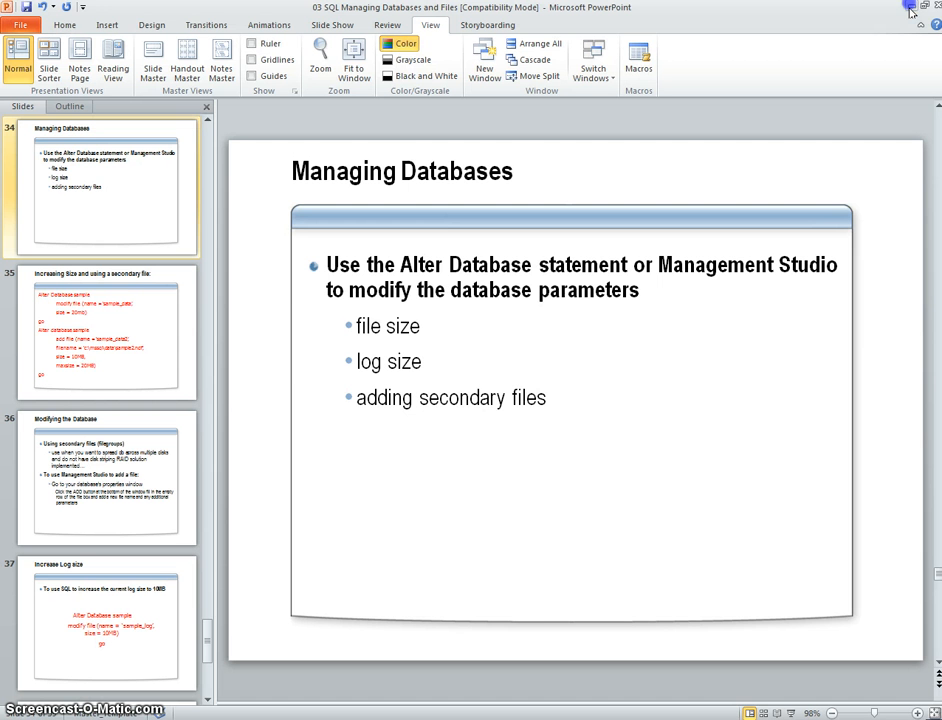
click(912, 6)
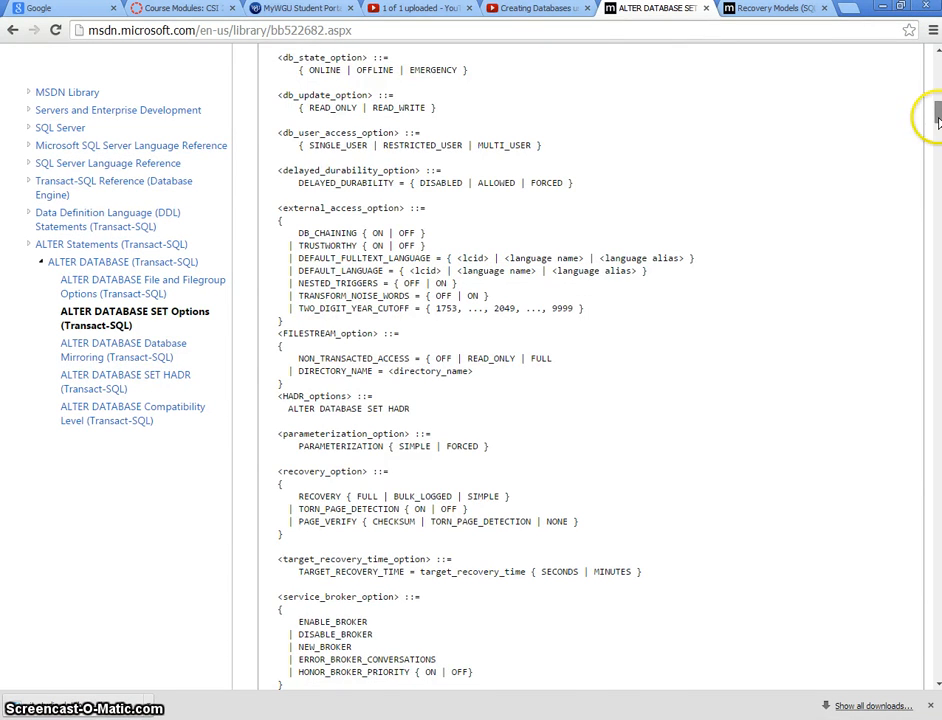
drag(932, 117, 937, 92)
scroll(938, 83, up, 2)
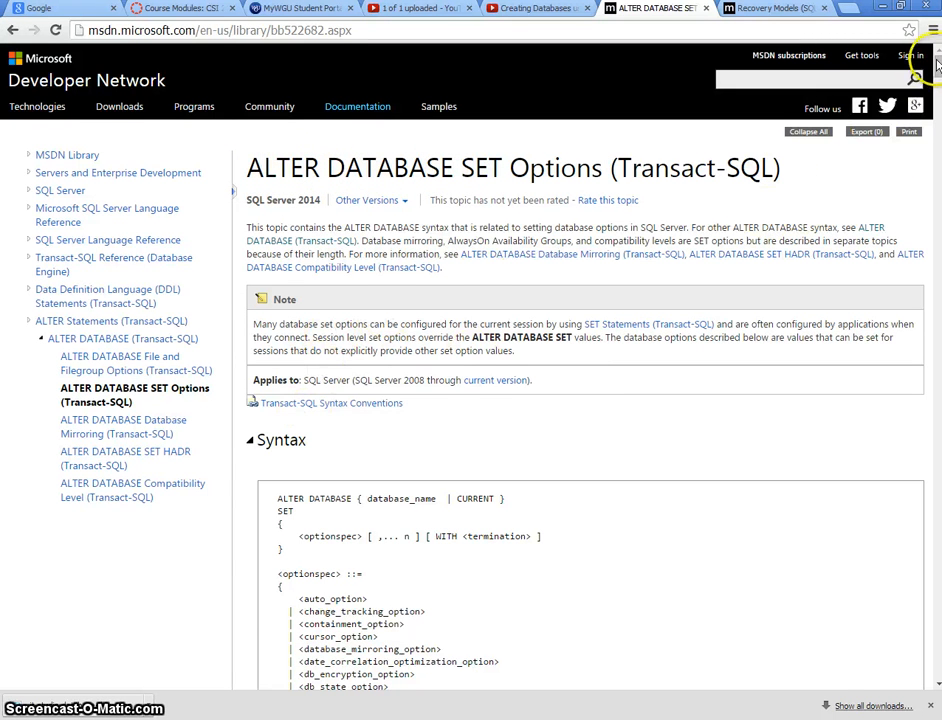
drag(937, 67, 937, 82)
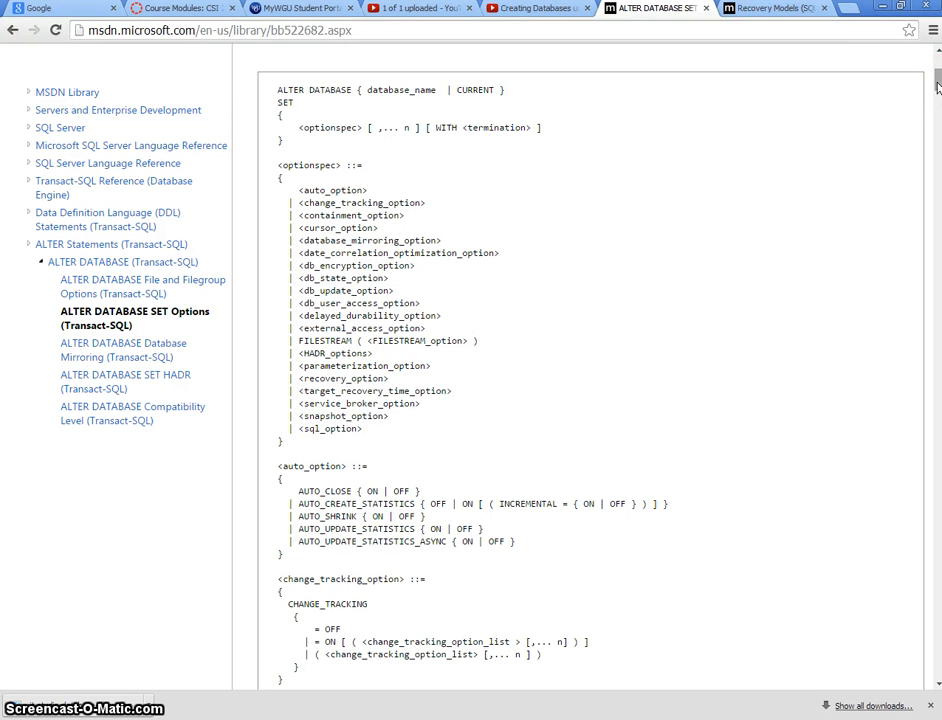
triple_click(310, 90)
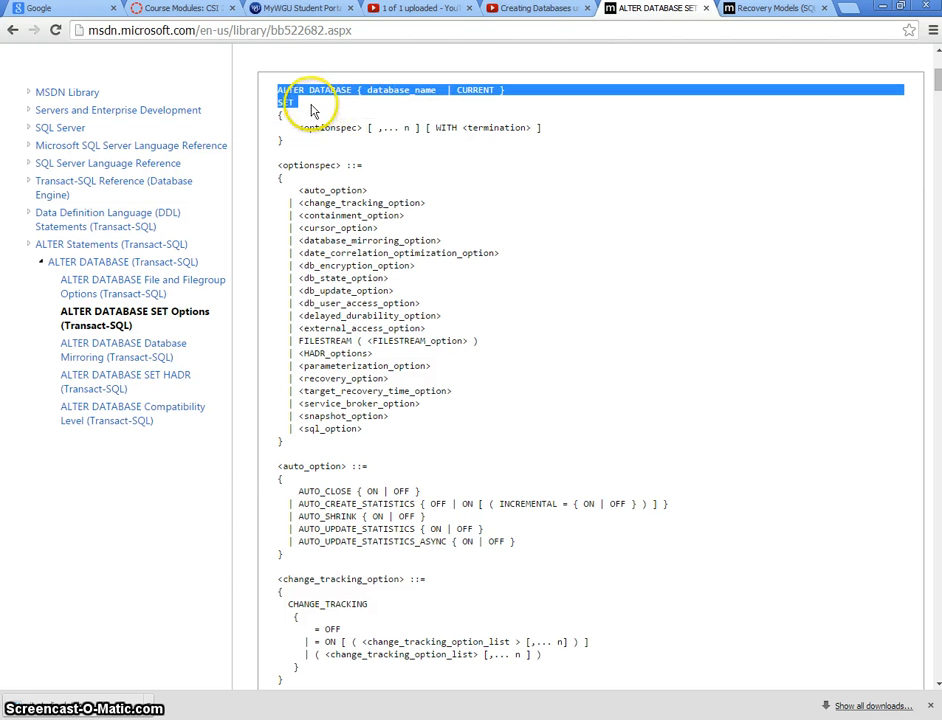
click(717, 154)
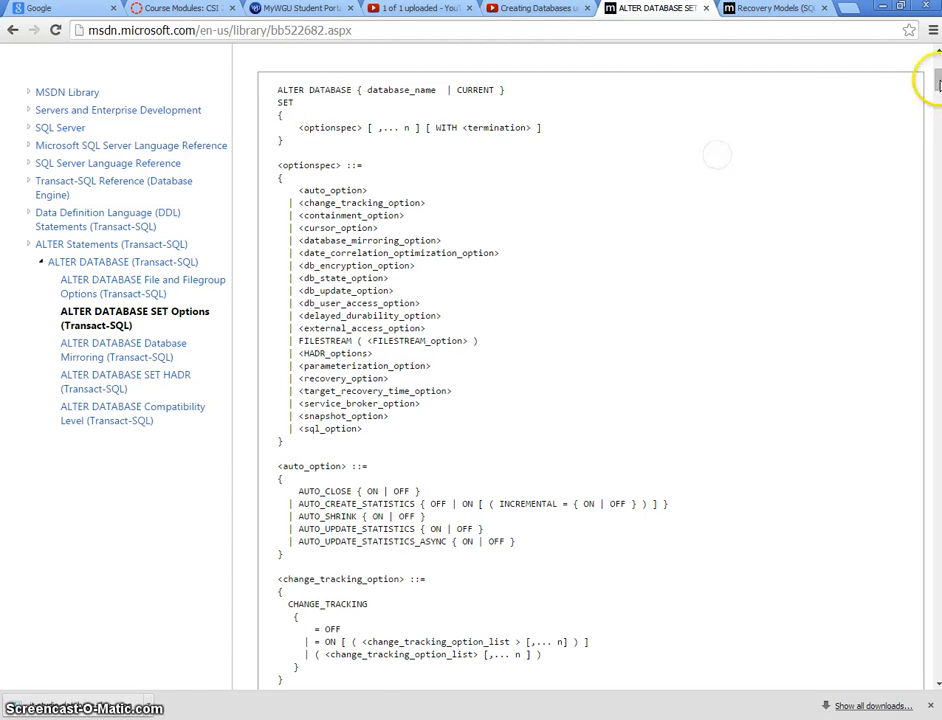
- Examine the AUTO_SHRINK, READ_WRITE and user access options SINGLE_USER, RESTRICTED_USER and MULTI_USER in the syntax listing
drag(938, 83, 938, 90)
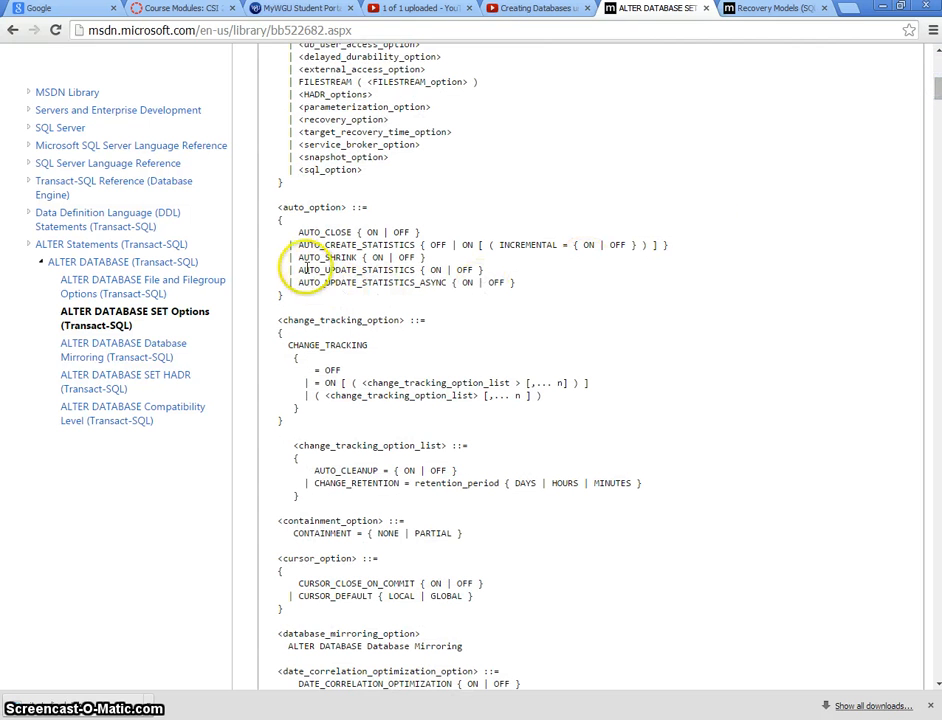
drag(297, 258, 357, 258)
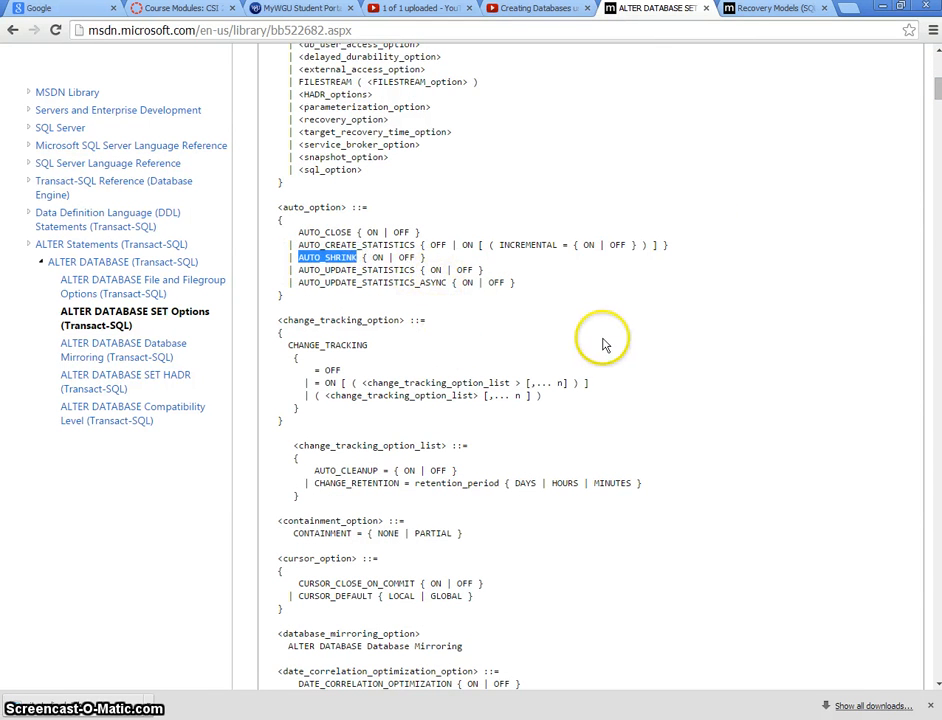
scroll(603, 343, down, 2)
scroll(603, 343, down, 4)
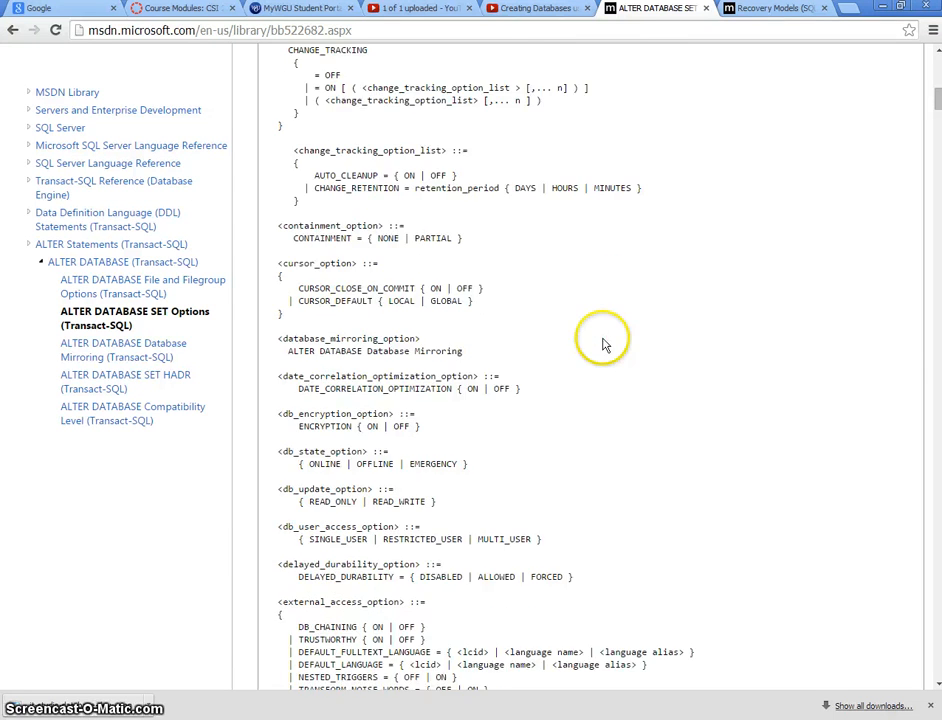
drag(308, 354, 436, 354)
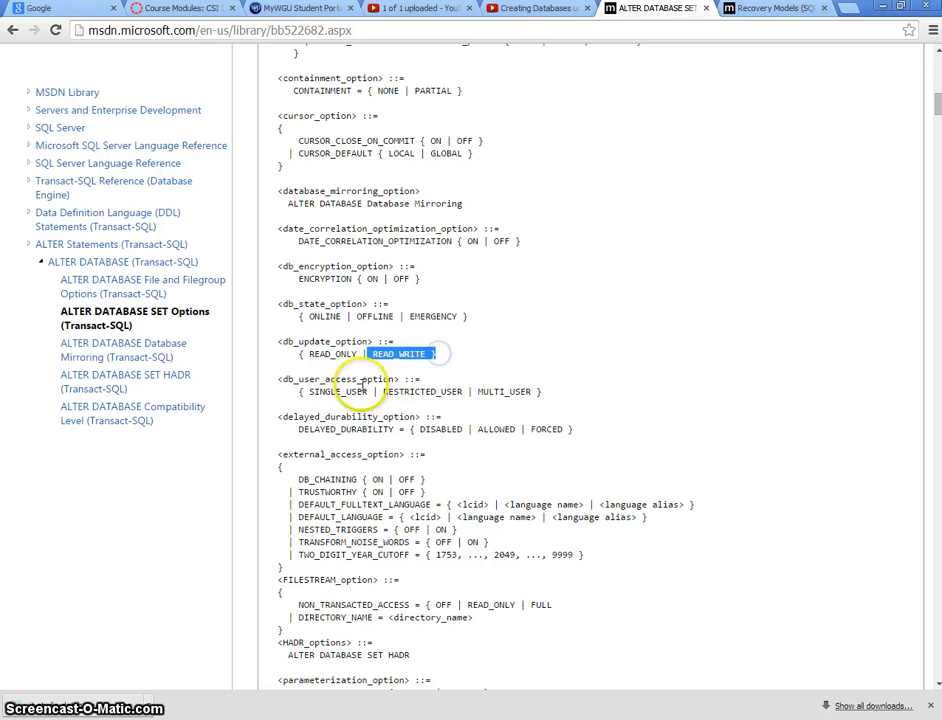
drag(309, 391, 563, 378)
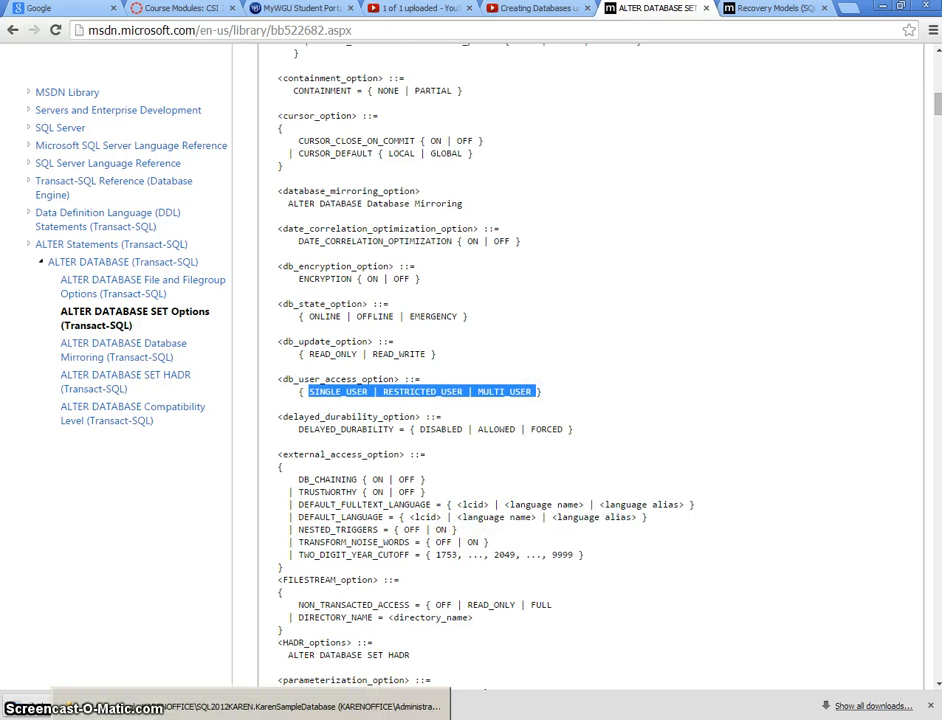
- Return to SQL Server Management Studio and highlight the words "Alter database" in the query
click(250, 719)
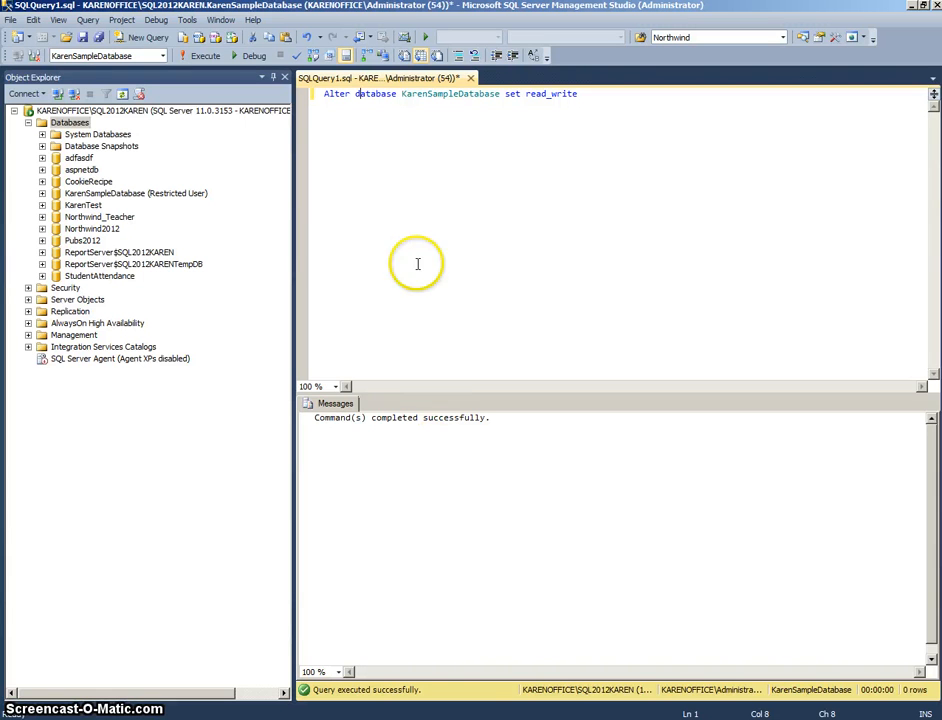
click(326, 94)
drag(326, 94, 395, 107)
click(389, 120)
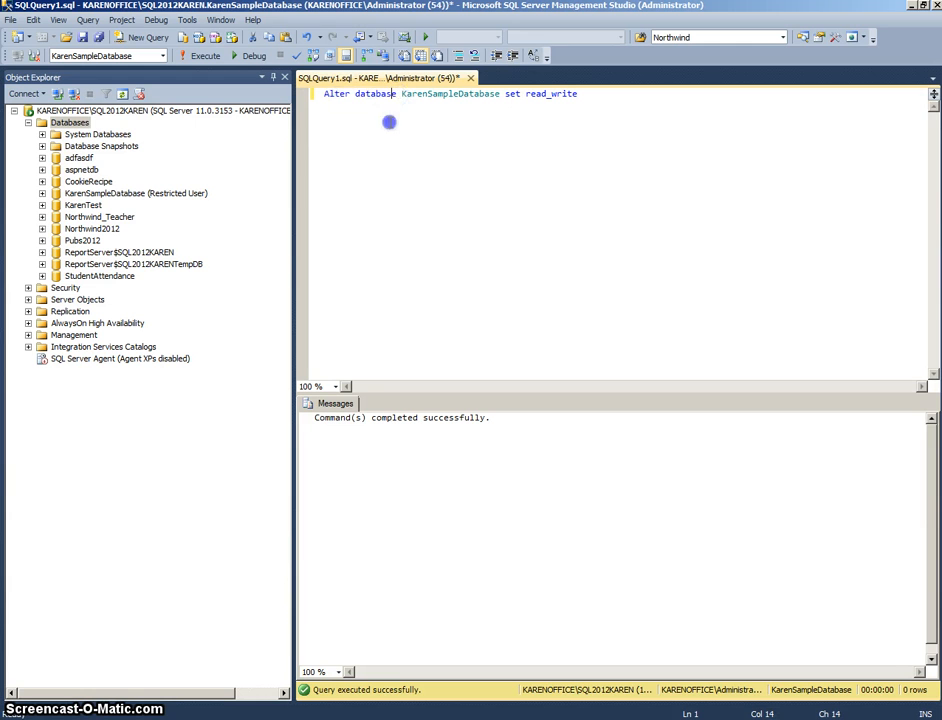